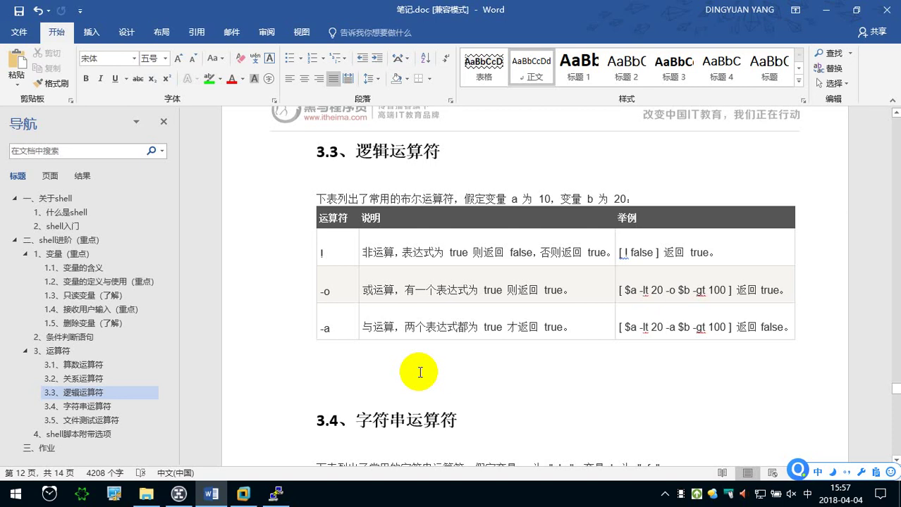
Review the ! false example in the 3.3 operator table, then insert a blank line below the table
scroll(420, 372, up, 1)
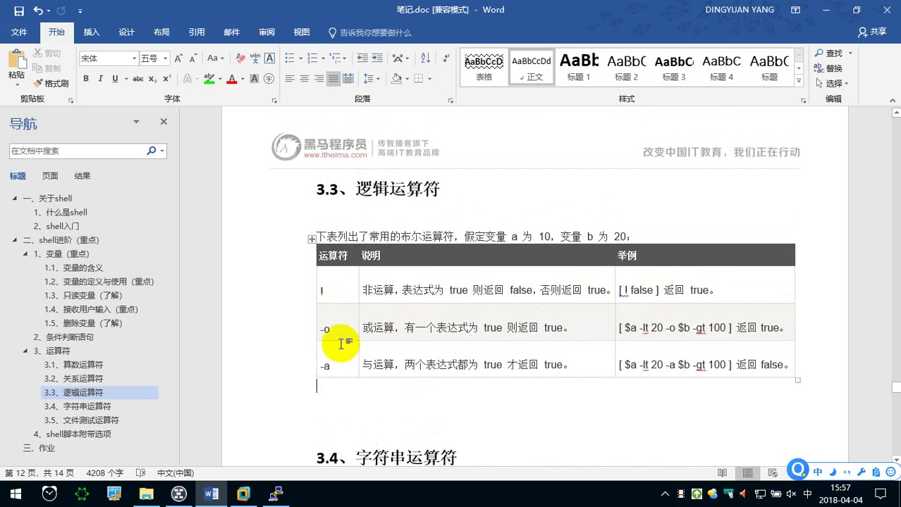
scroll(365, 201, down, 1)
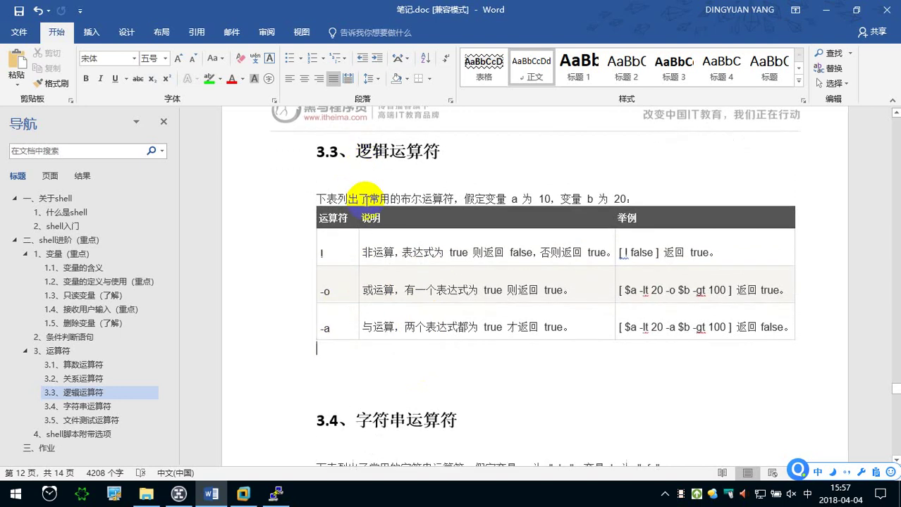
click(403, 199)
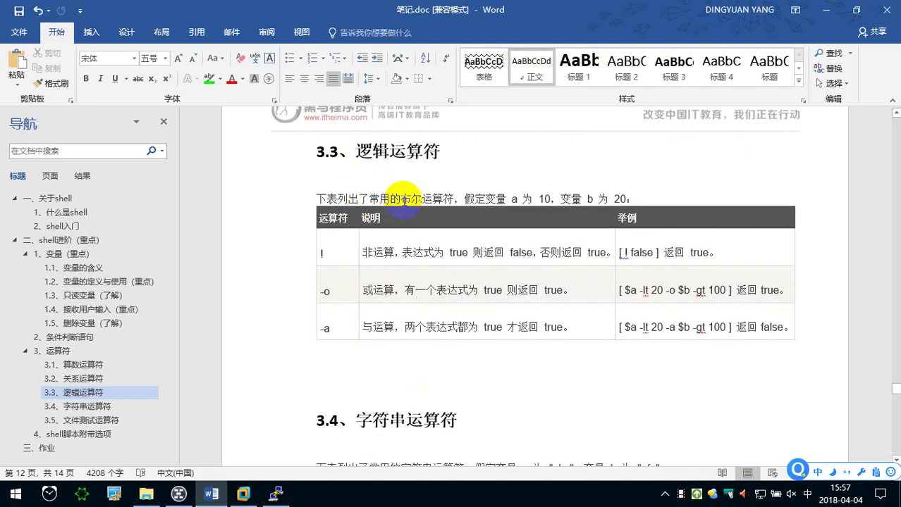
click(372, 251)
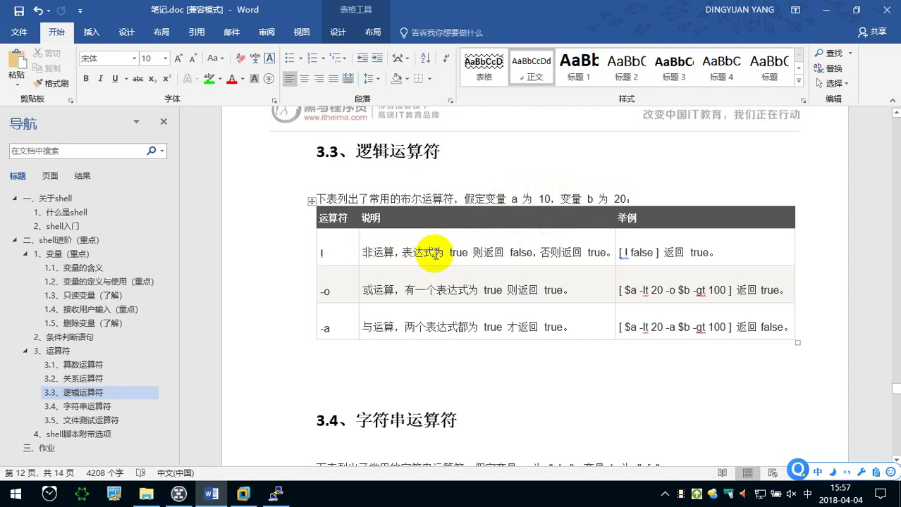
drag(633, 251, 647, 250)
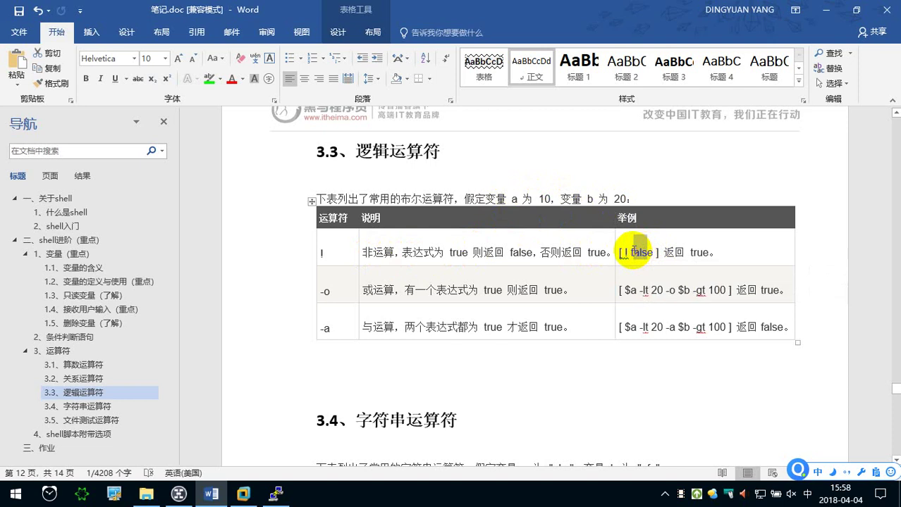
click(633, 251)
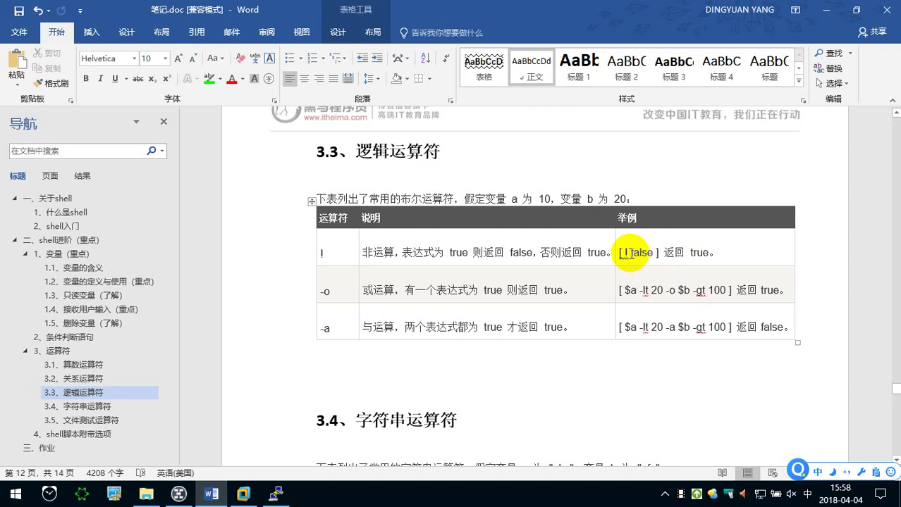
drag(624, 252, 652, 255)
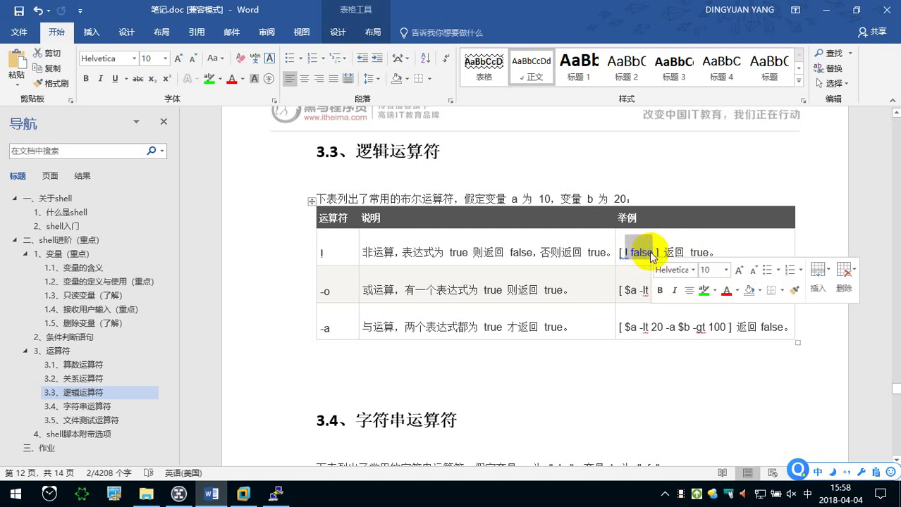
click(652, 254)
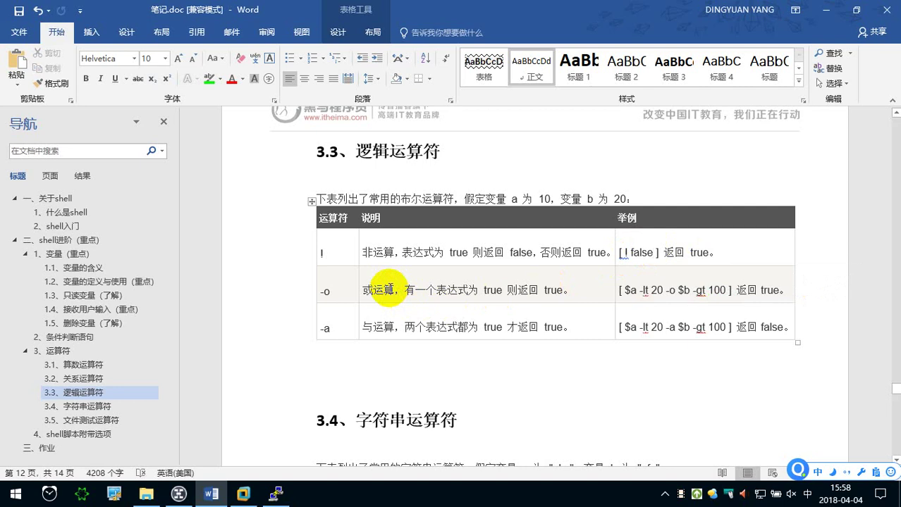
click(343, 364)
key(Return)
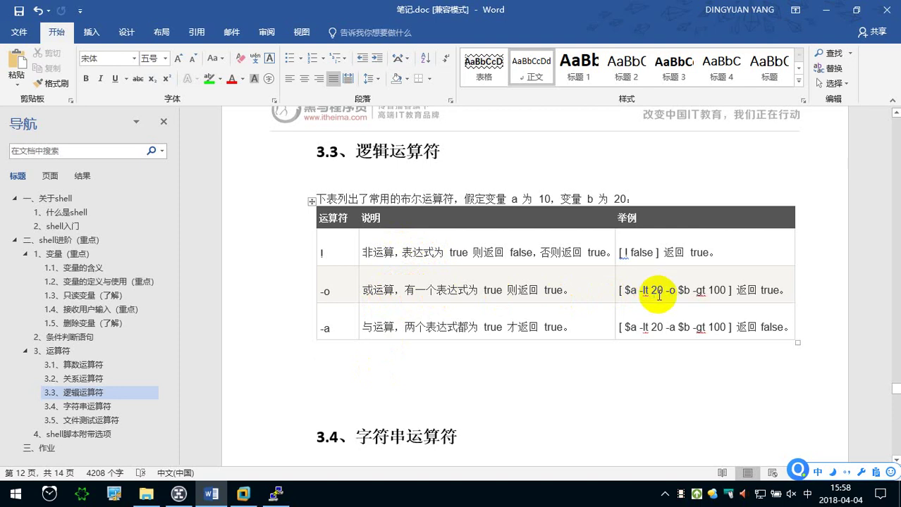
drag(625, 291, 726, 293)
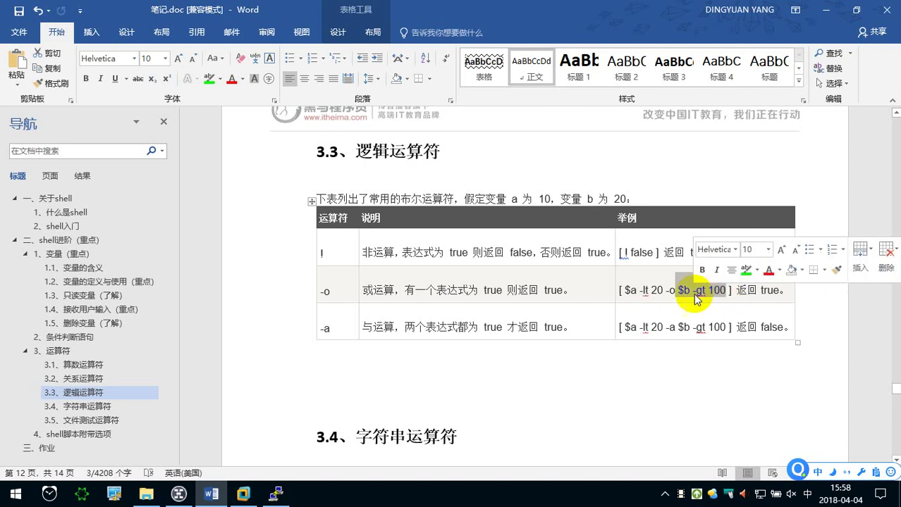
click(645, 290)
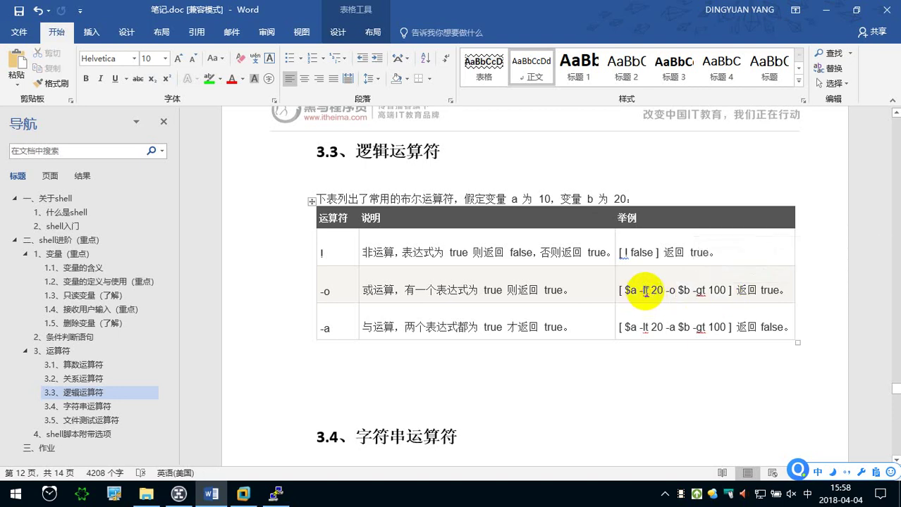
drag(678, 290, 726, 290)
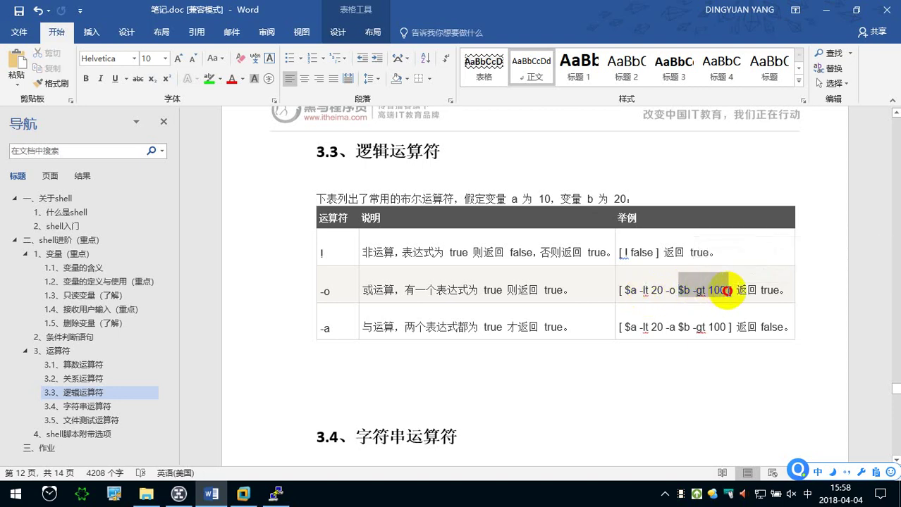
click(635, 291)
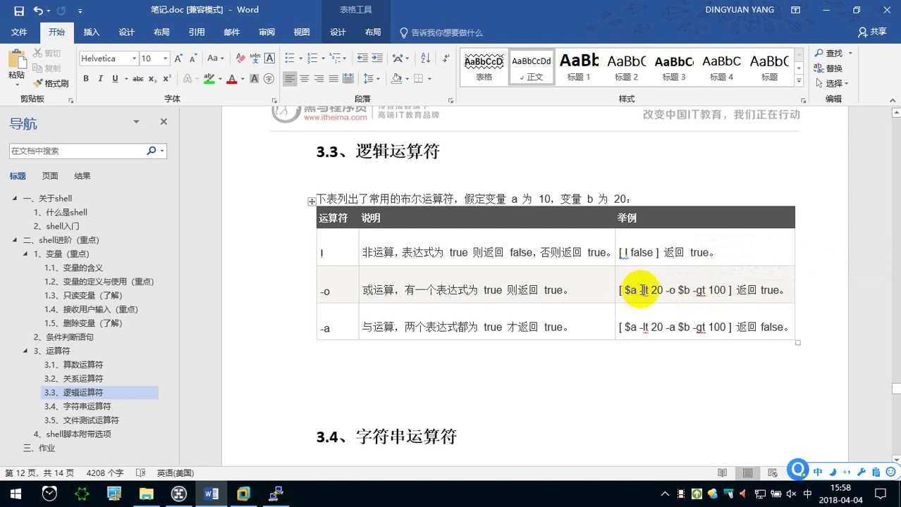
click(538, 201)
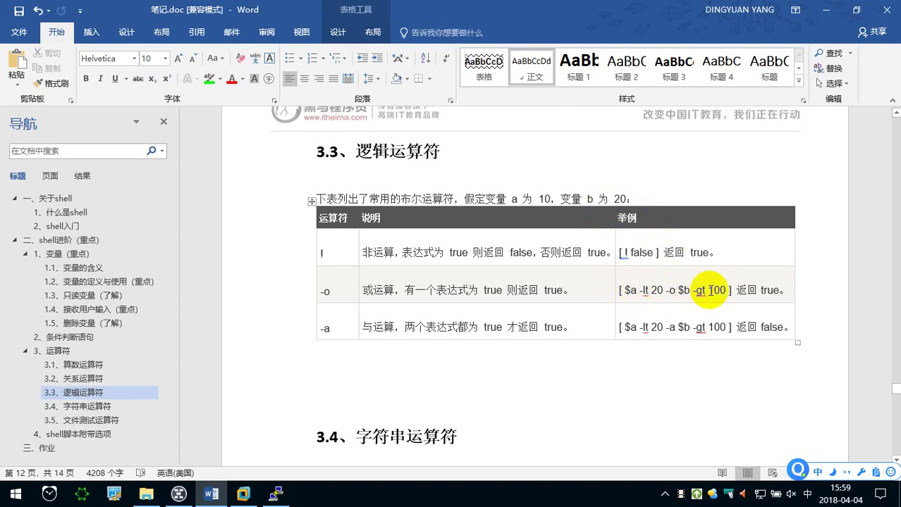
click(367, 288)
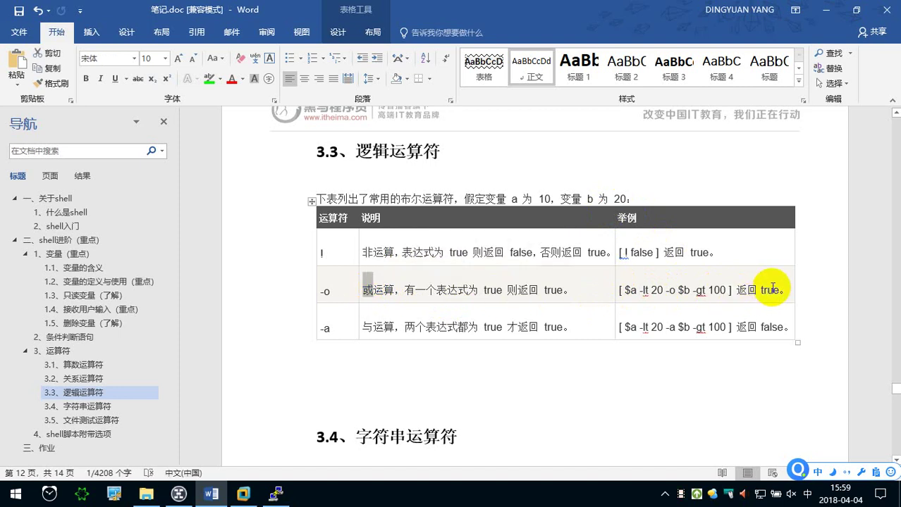
Bold the -o row's rule '有一个表达式为 true 则返回 true' in the operator table
click(410, 291)
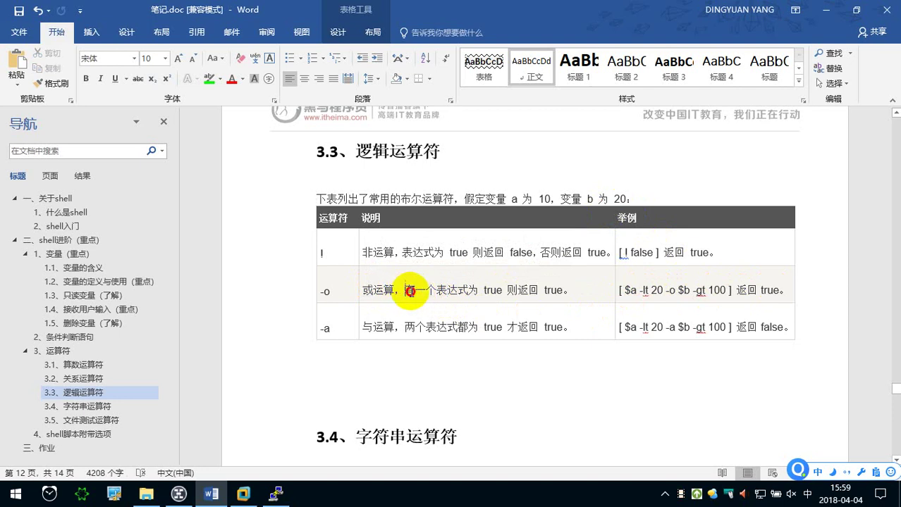
drag(410, 291, 498, 292)
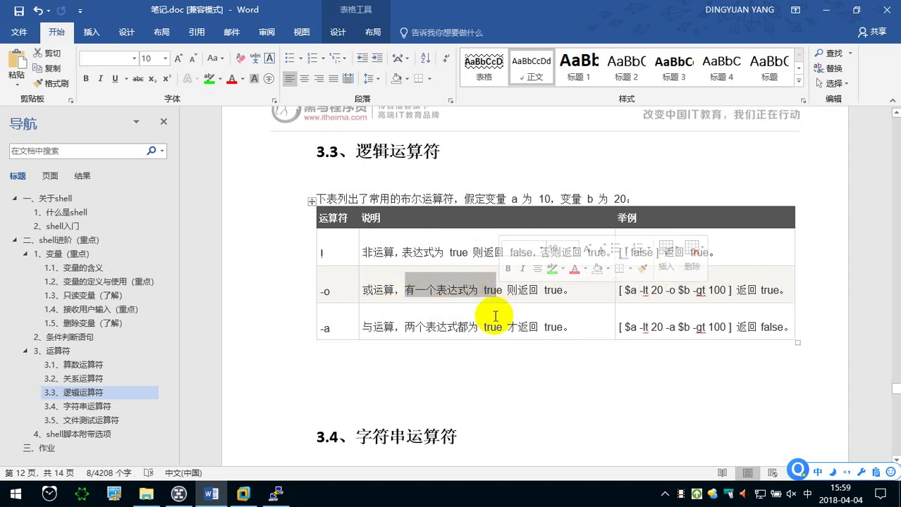
click(564, 290)
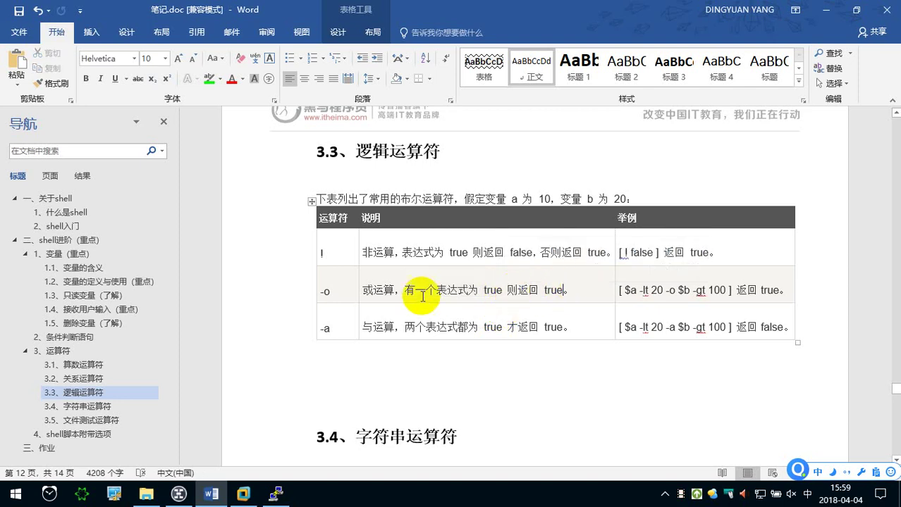
drag(406, 290, 563, 291)
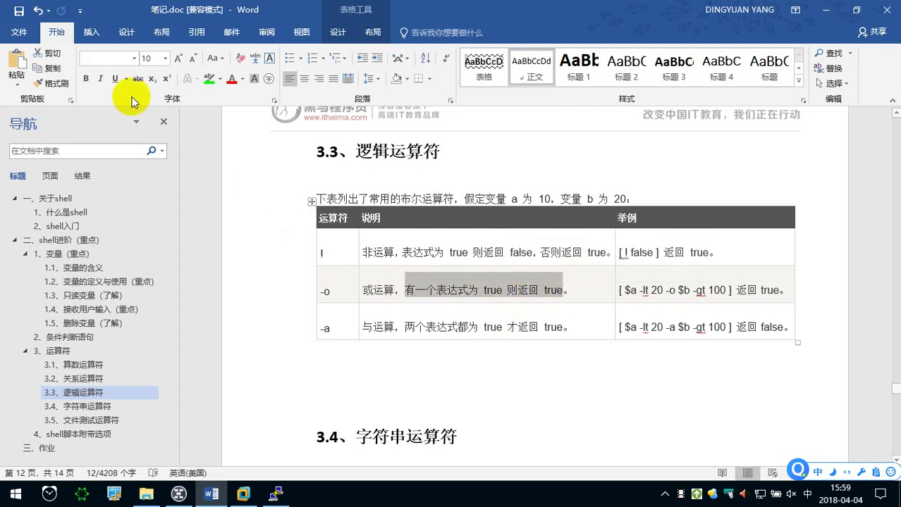
click(86, 78)
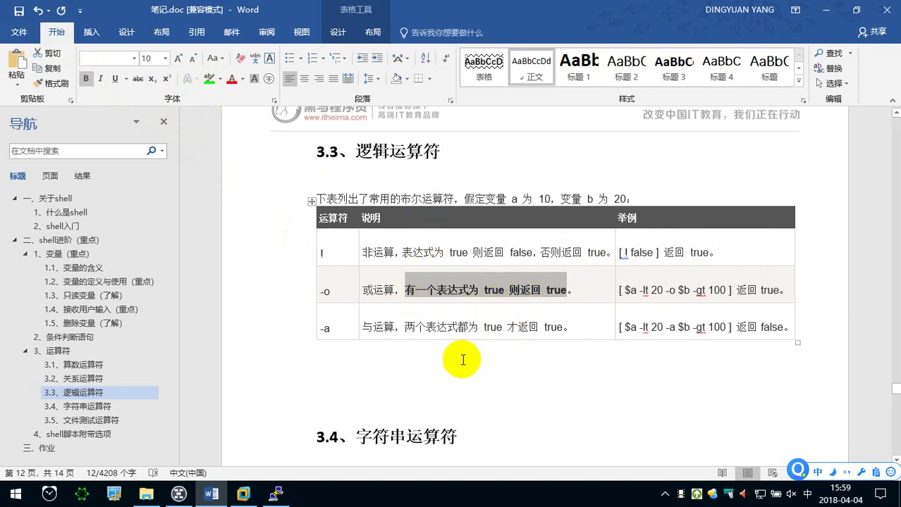
click(454, 360)
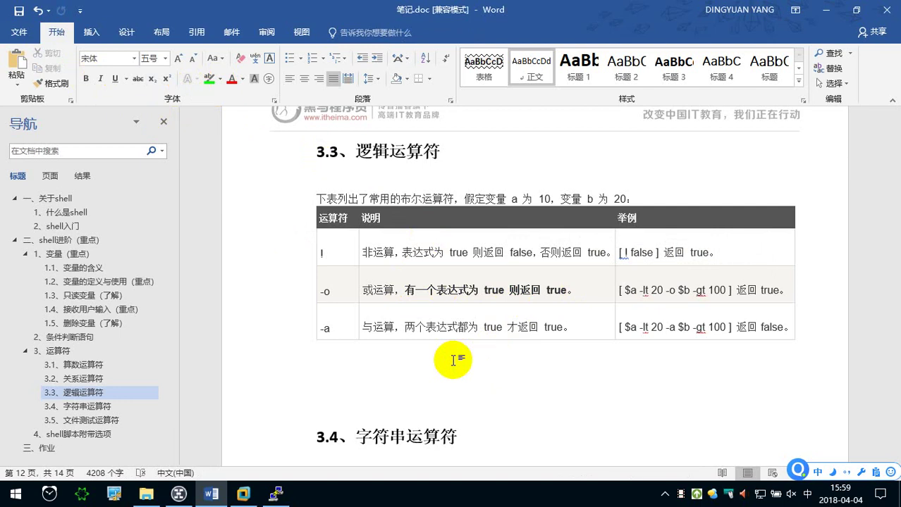
Type （并且） right after 与 in the -a row's description
click(372, 328)
text(())
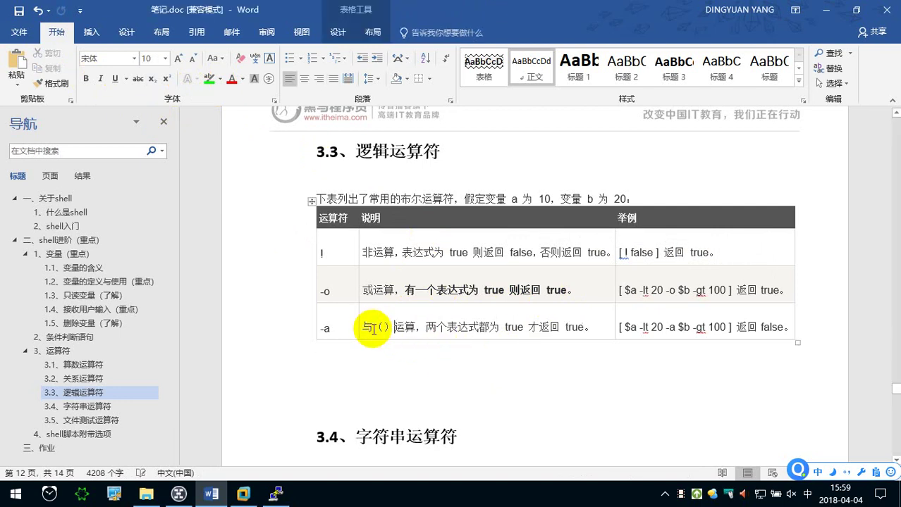
text(并且)
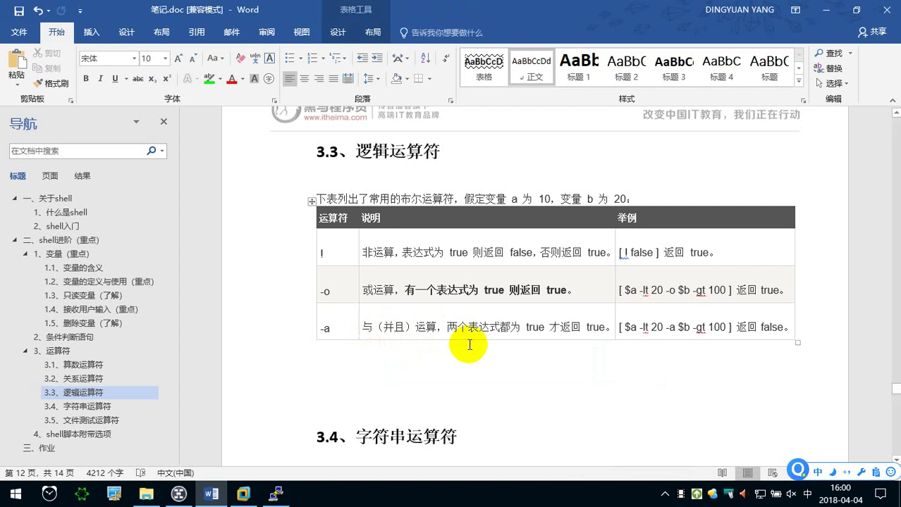
Bold '两个表达式都为 true' in the -a row, then select the added 并且
drag(448, 327, 548, 327)
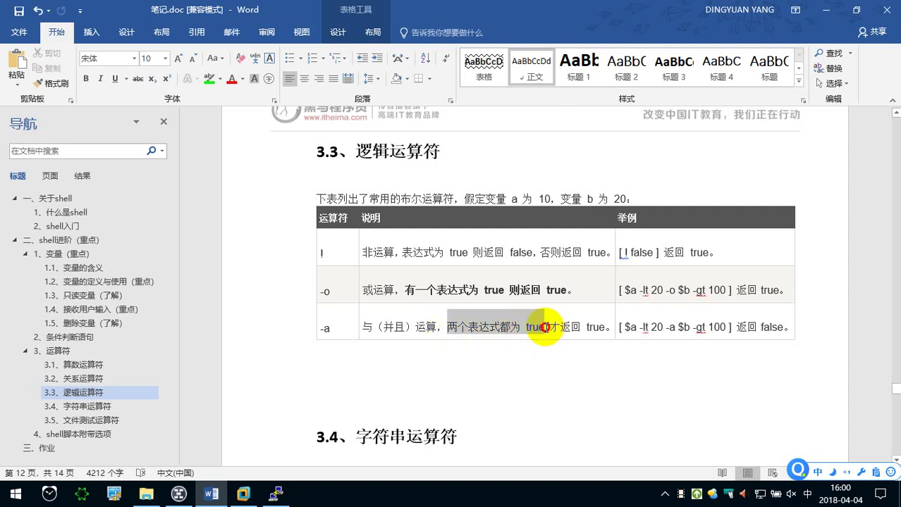
click(85, 78)
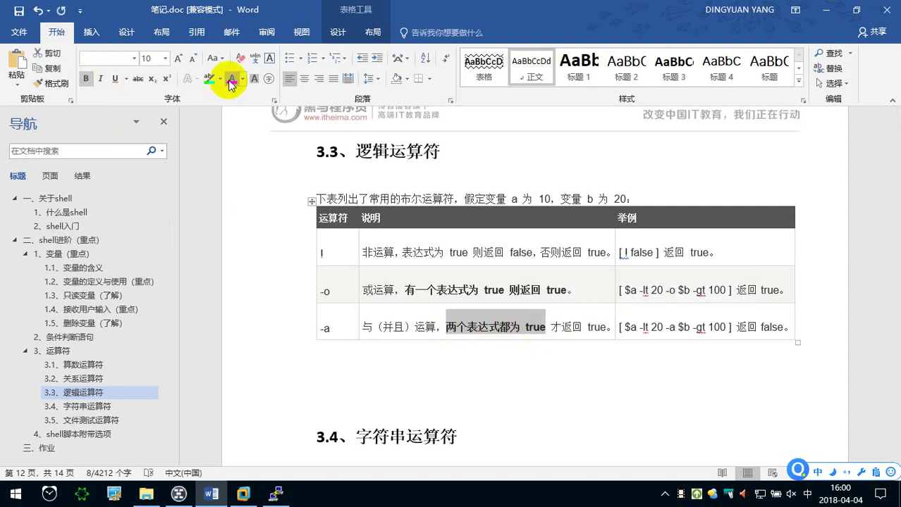
click(512, 284)
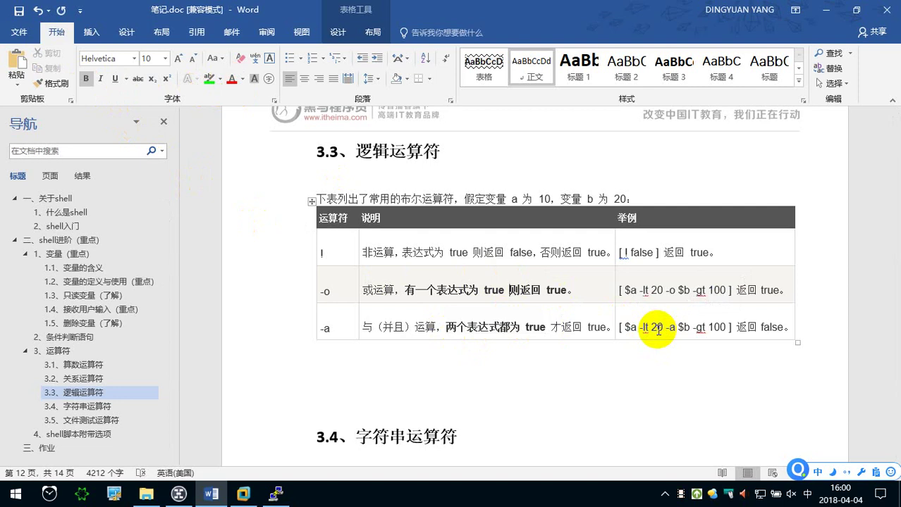
drag(405, 327, 383, 328)
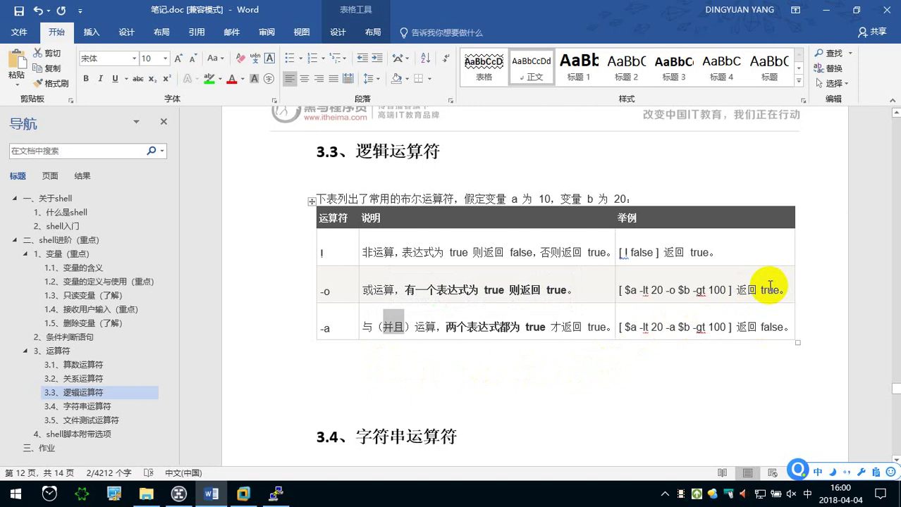
Insert （或者） after 或 in the -o row description using the Chinese IME
click(374, 287)
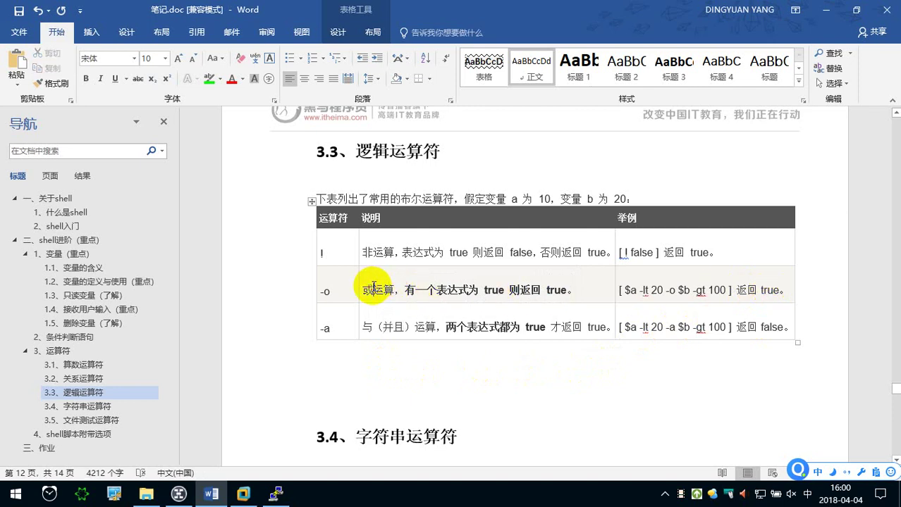
text(（）)
key(Left)
text(huo'zhe)
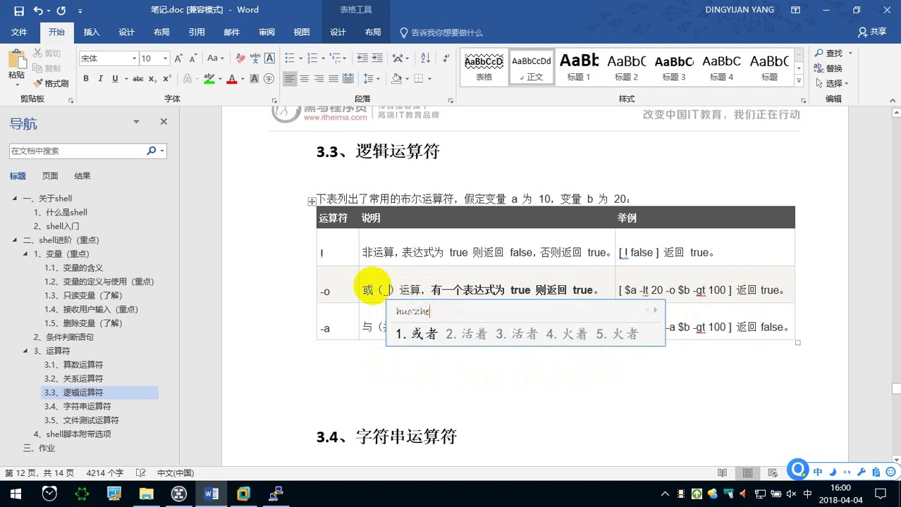
key(space)
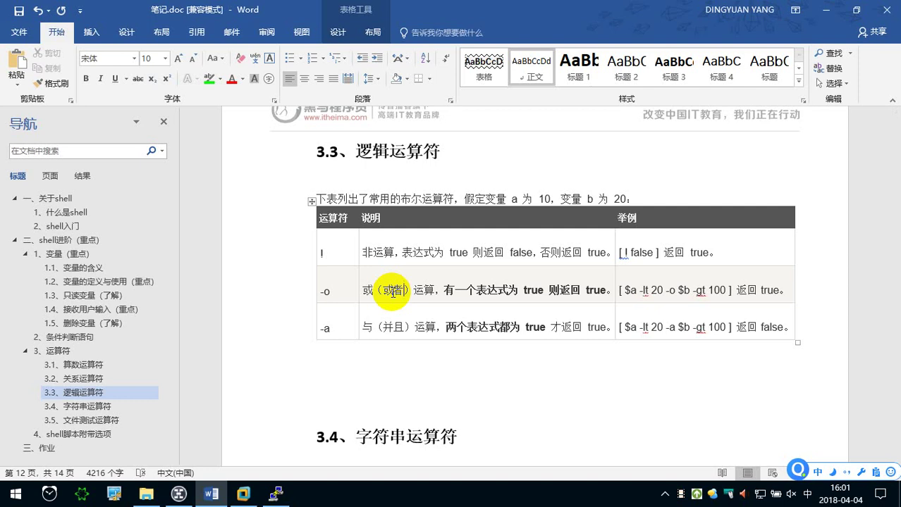
Move the caret into the ! operator cell and then out below the table
click(328, 254)
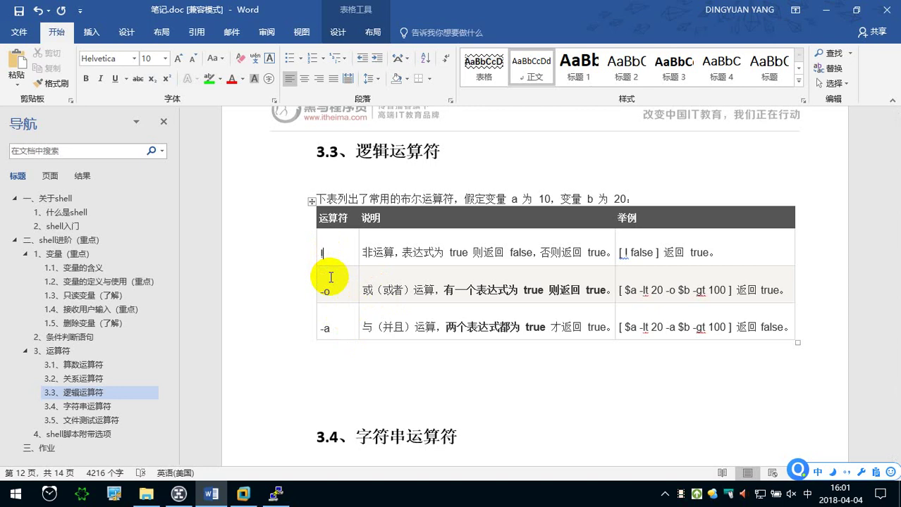
click(321, 347)
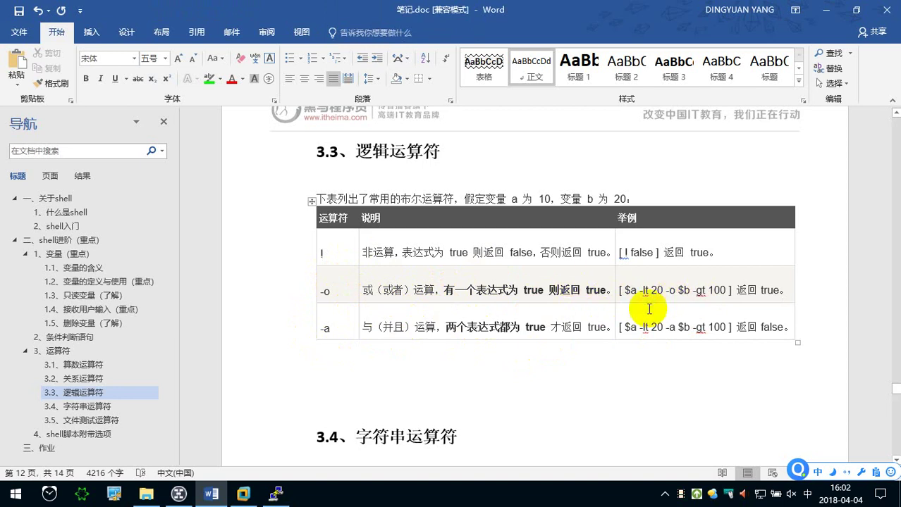
Switch to PuTTY and create a new file test11.sh in vim
click(276, 494)
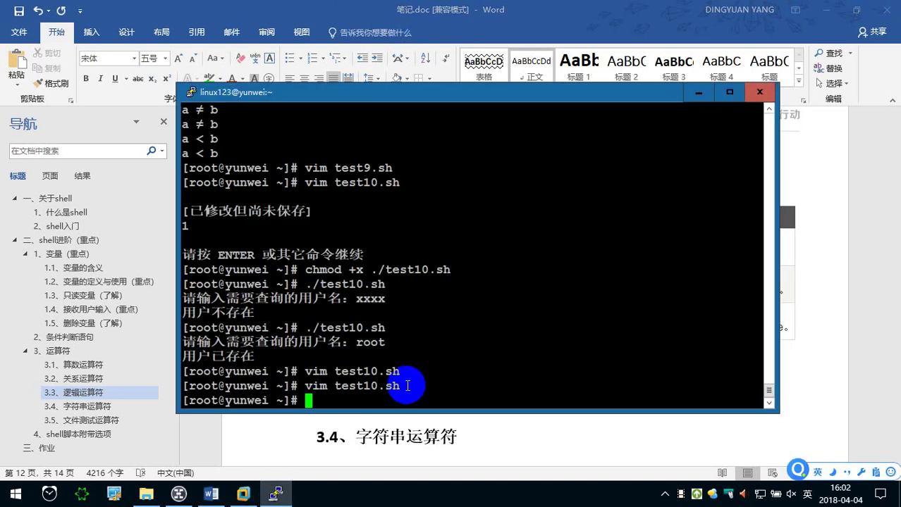
text(vim )
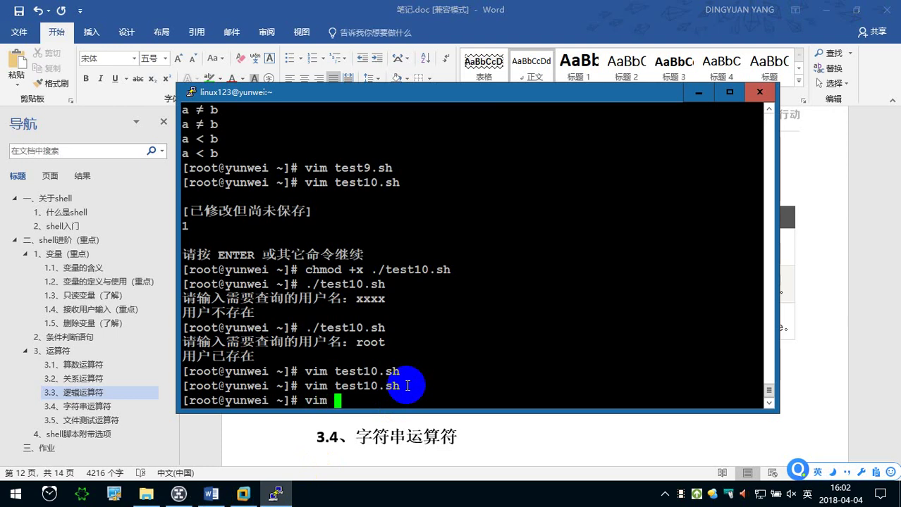
text(test11.sh)
key(Return)
Enter #!/bin/bash, a=10 and b=20 on separate lines, then shrink the terminal window
text(i)
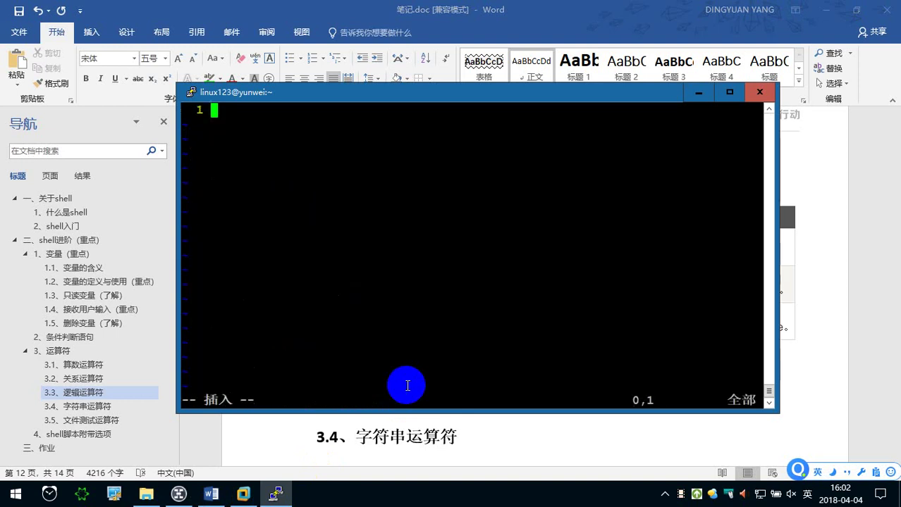
text(#!)
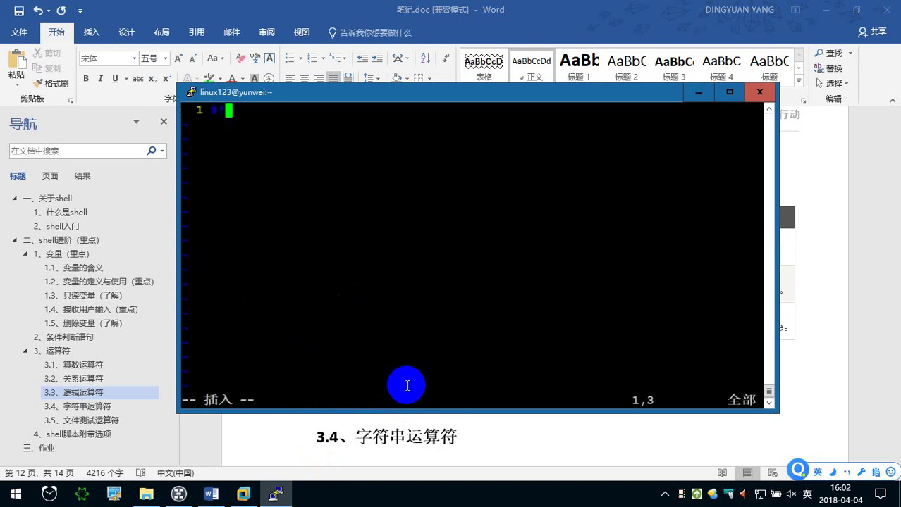
text(/bin/bash)
key(Return)
text(a)
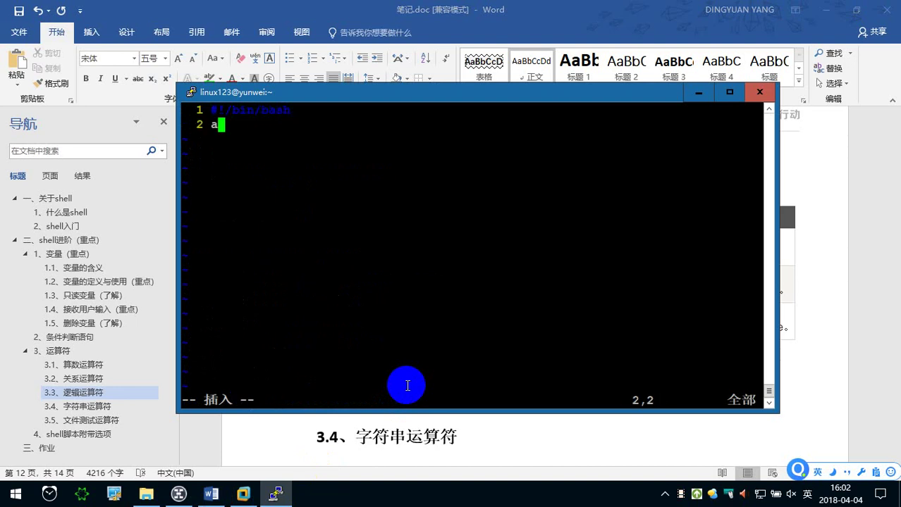
text(=10)
key(Return)
text(b=20)
key(Return)
key(Return)
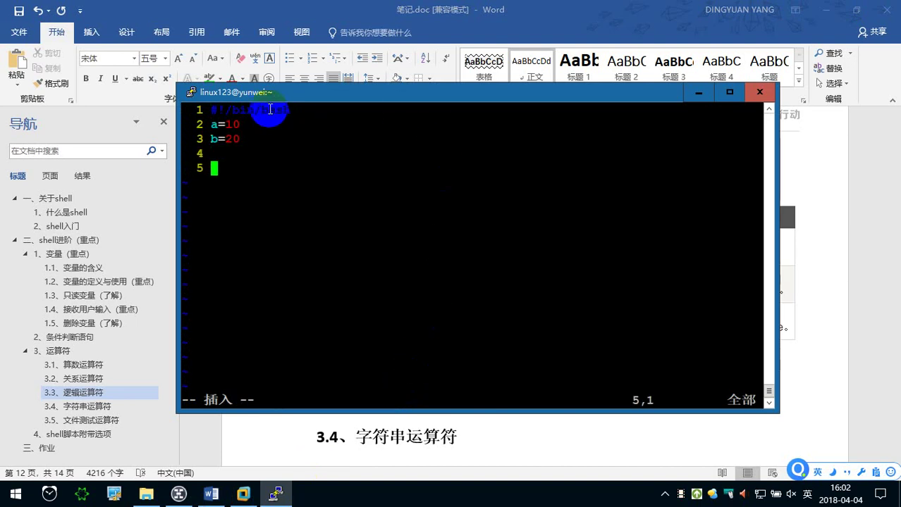
drag(176, 83, 191, 141)
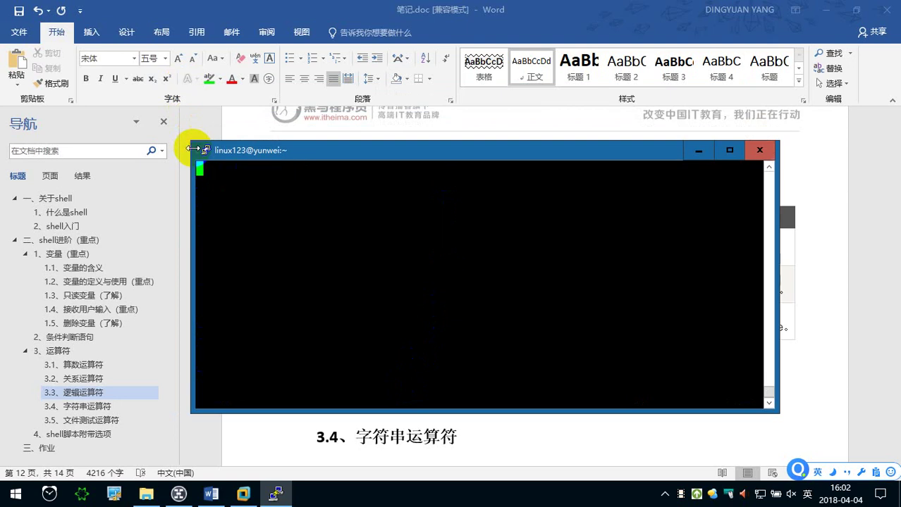
Move the terminal aside and type the test 'if [ !false ]' below the variables
mouse_move(318, 154)
mouse_down()
mouse_move(526, 291)
mouse_move(399, 286)
mouse_up()
scroll(526, 291, down, 2)
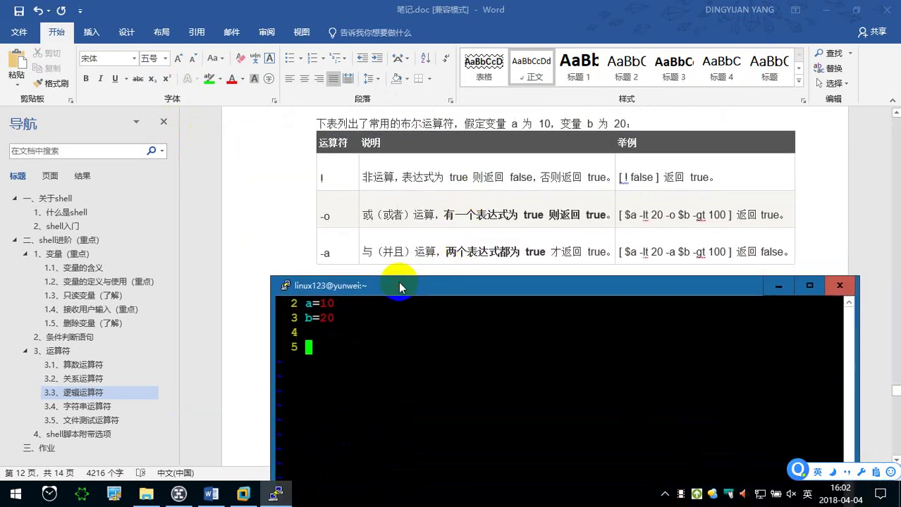
key(Up)
key(Up)
key(Up)
key(Up)
key(Down)
key(Down)
key(Down)
key(Down)
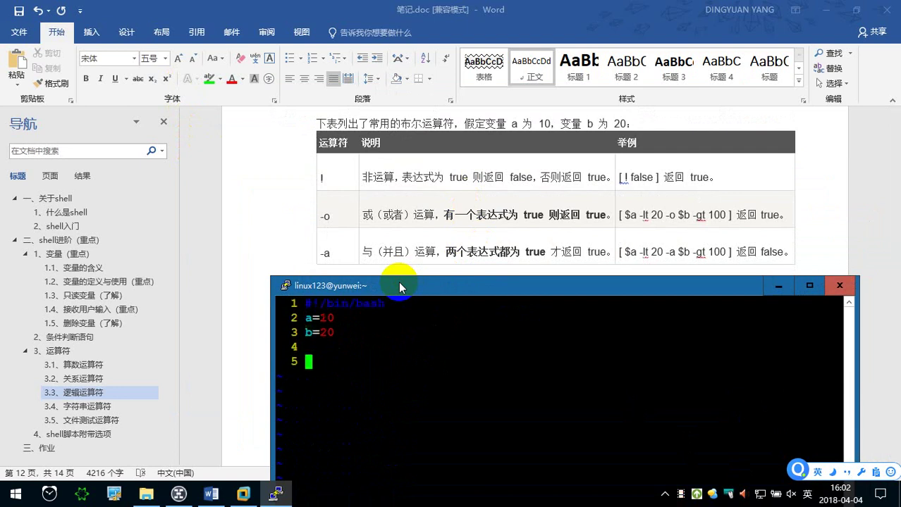
text(if [])
key(Left)
text(!false)
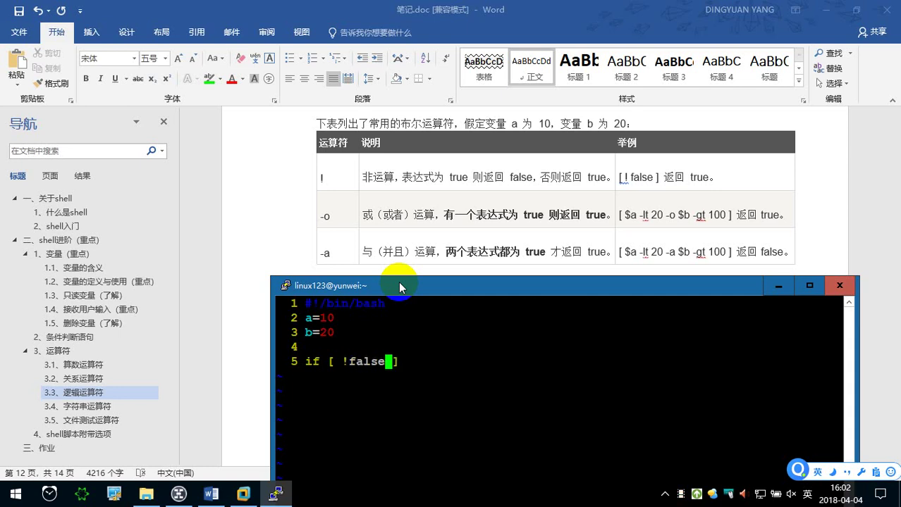
Check the [ ! false ] example in Word's table, then return to the vim line
click(632, 175)
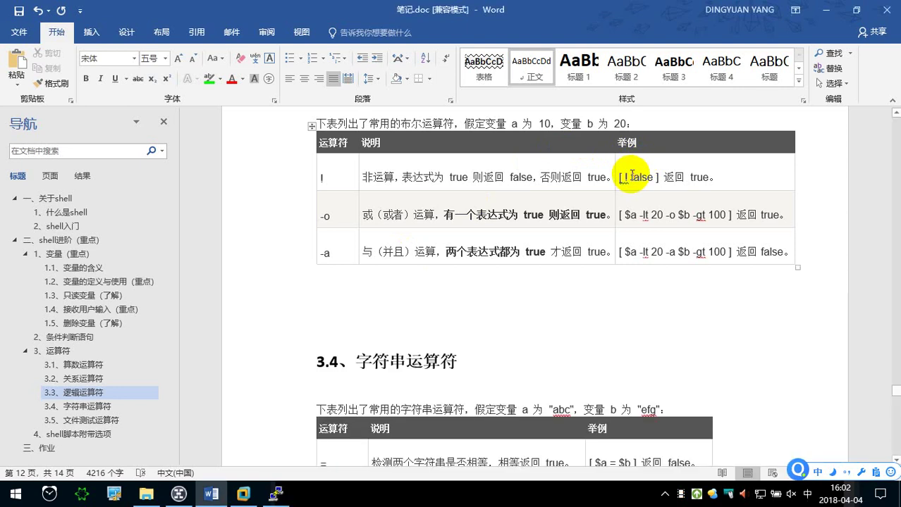
click(631, 176)
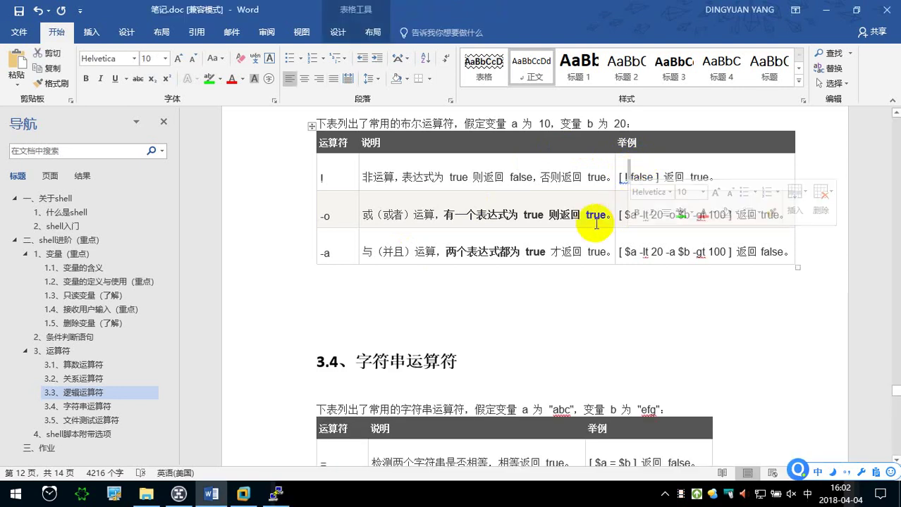
click(276, 494)
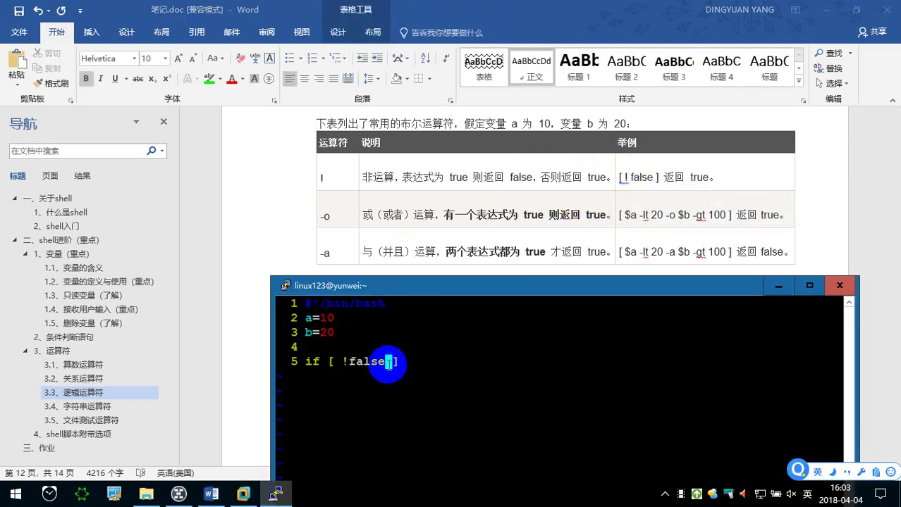
key(Left)
key(Left)
key(Left)
key(Left)
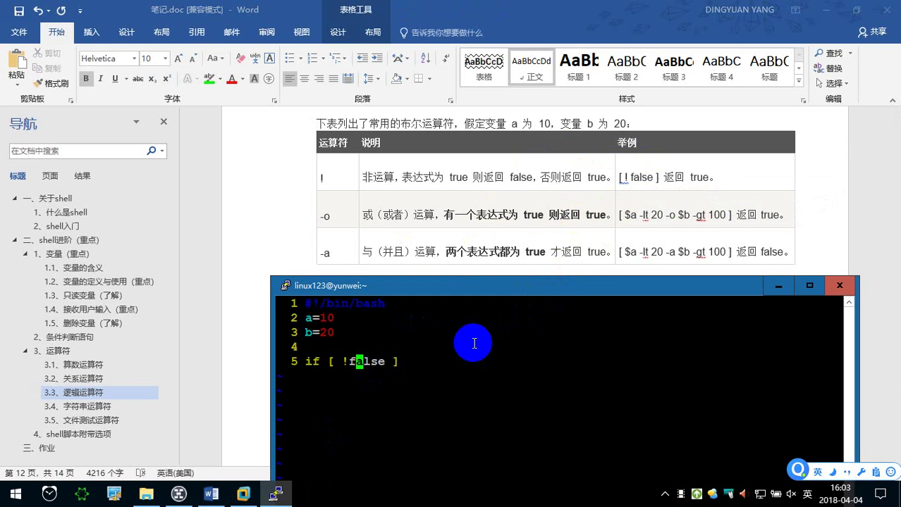
key(Right)
key(Right)
key(Right)
key(Right)
key(Right)
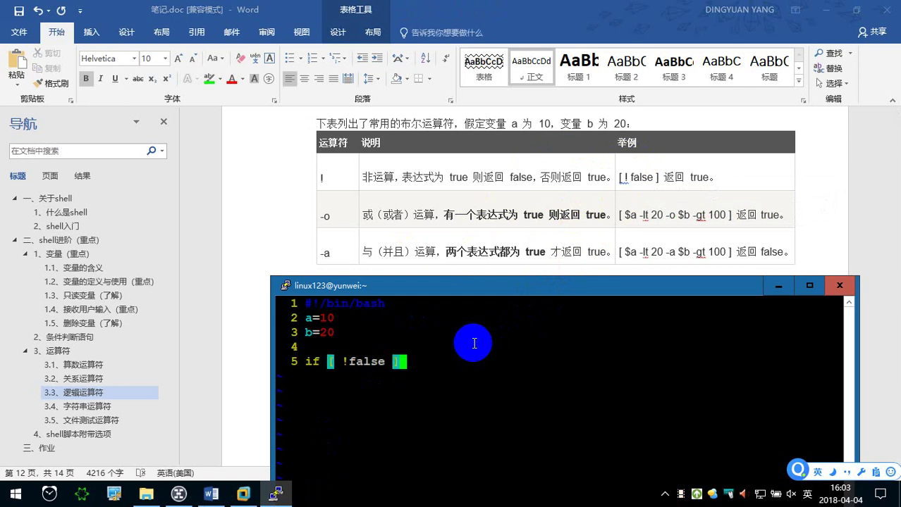
Add 'then' and an echo '真' body, start the closing line, and leave insert mode
key(o)
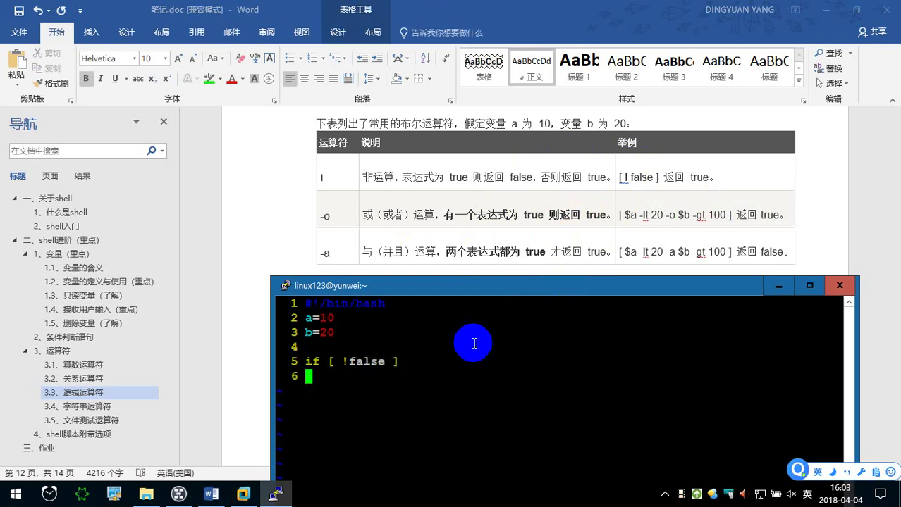
text(then)
key(BackSpace)
key(Return)
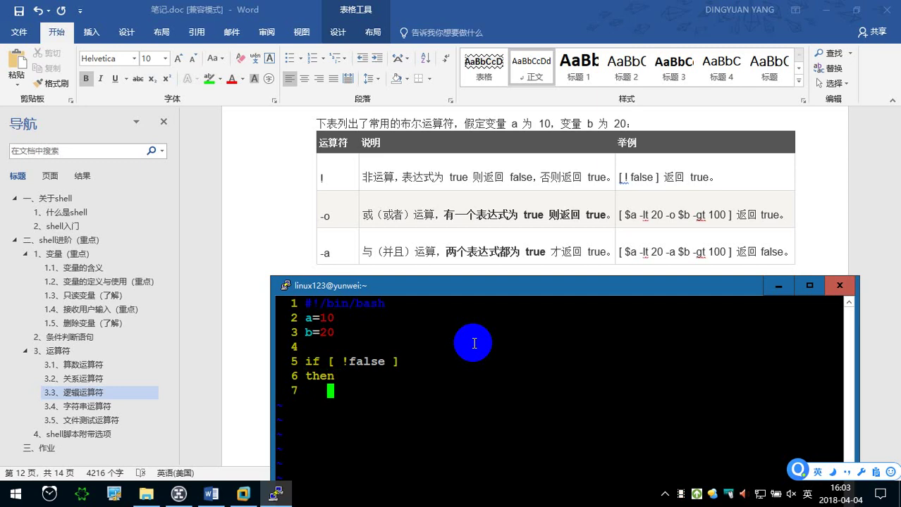
text(echo '真')
key(shift)
key(Return)
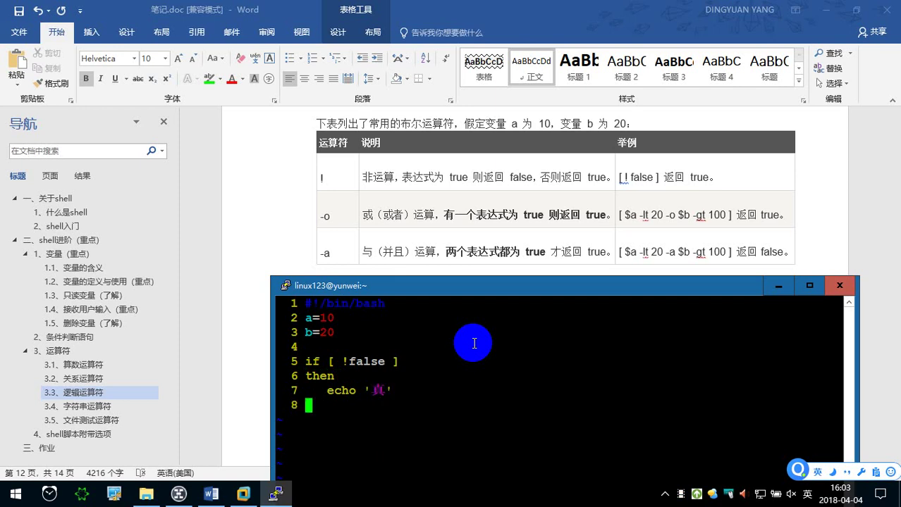
text(if)
key(Escape)
Correct line 8 to fi, then save and exit vim with :x
drag(499, 284, 469, 154)
key(Escape)
key(Left)
key(Right)
text(ii)
key(Escape)
text(:x)
key(Return)
Make test11.sh executable with chmod +x
text(chmod +x )
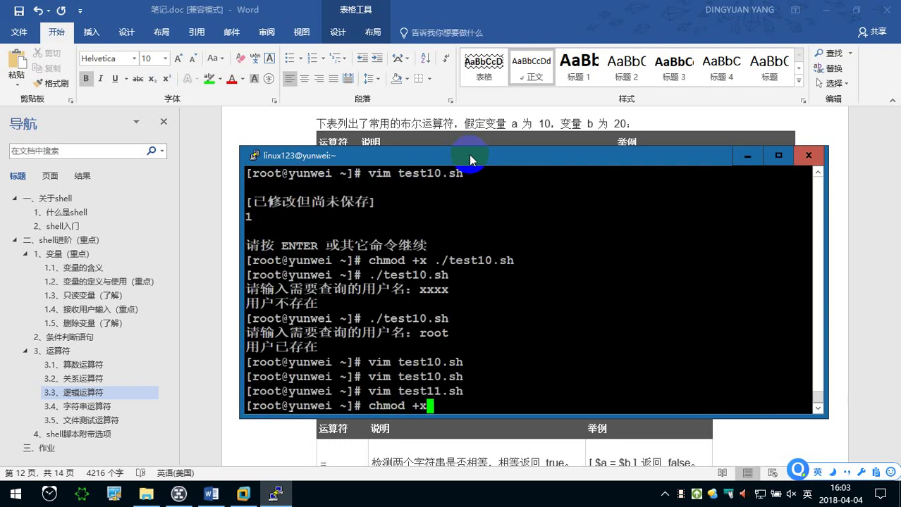
text(test11)
key(Tab)
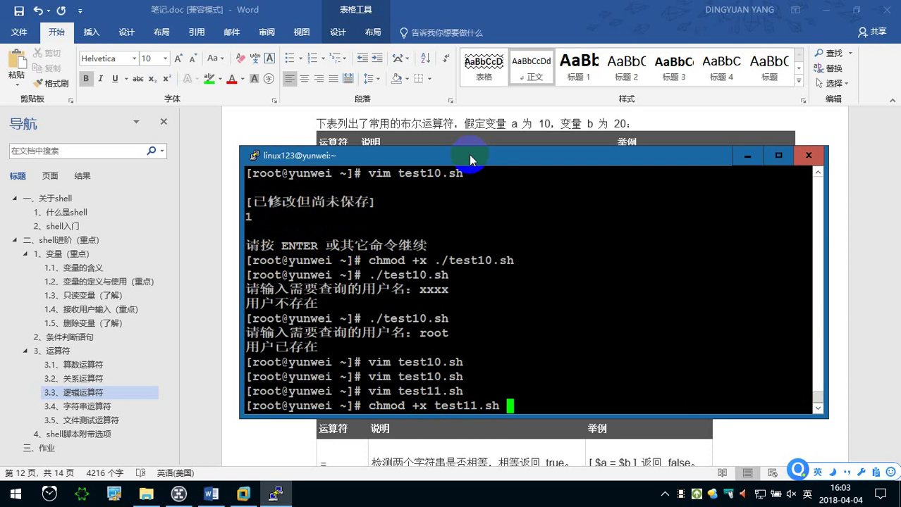
key(Return)
Run ./test11.sh to print 真, then recall an earlier command from history
text(./tes)
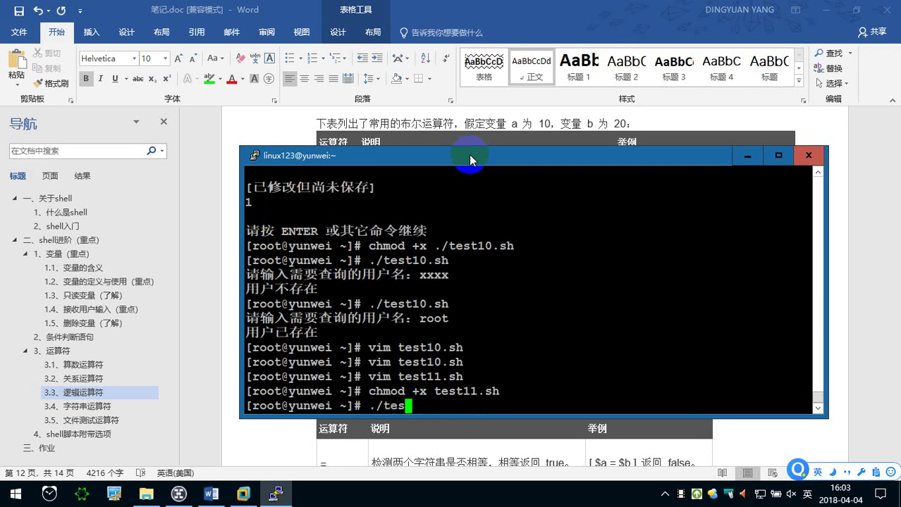
text(t11)
key(Tab)
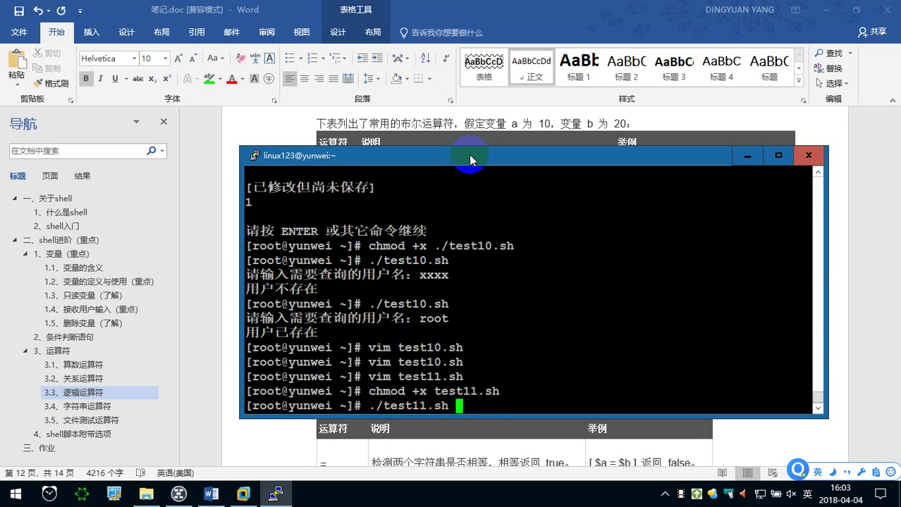
key(Return)
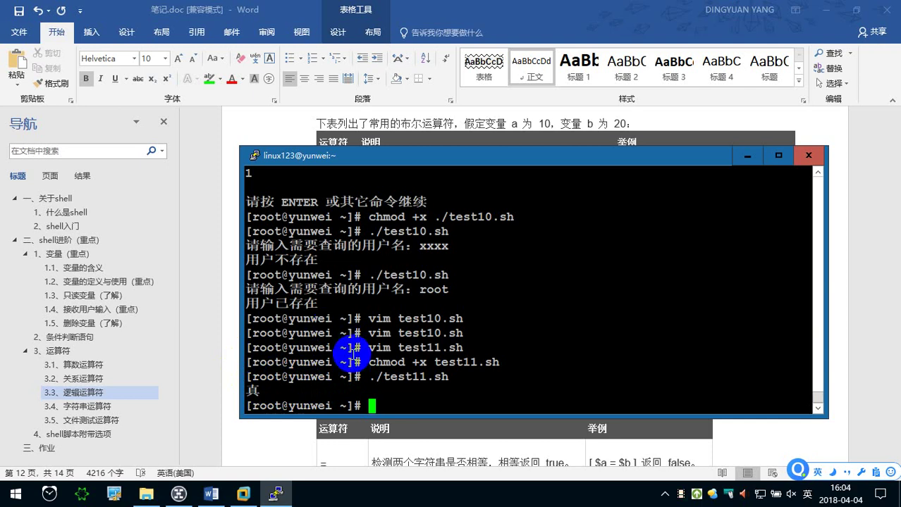
key(Up)
key(Up)
key(Up)
Reopen test11.sh in vim and add a blank line after fi
key(Return)
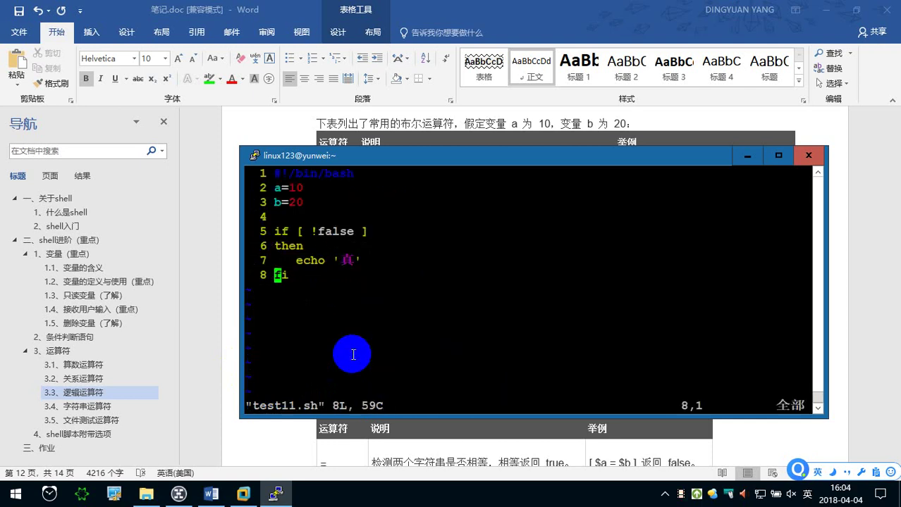
key(Right)
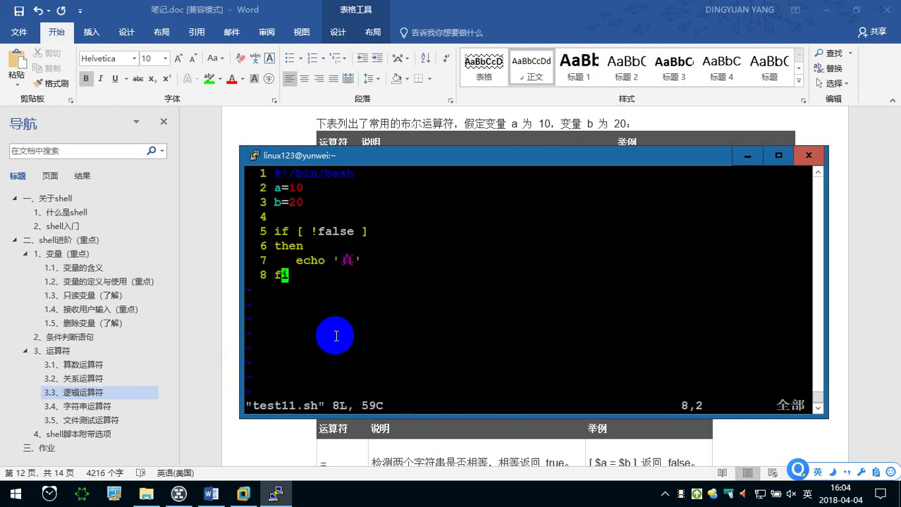
key(a)
key(Return)
key(Return)
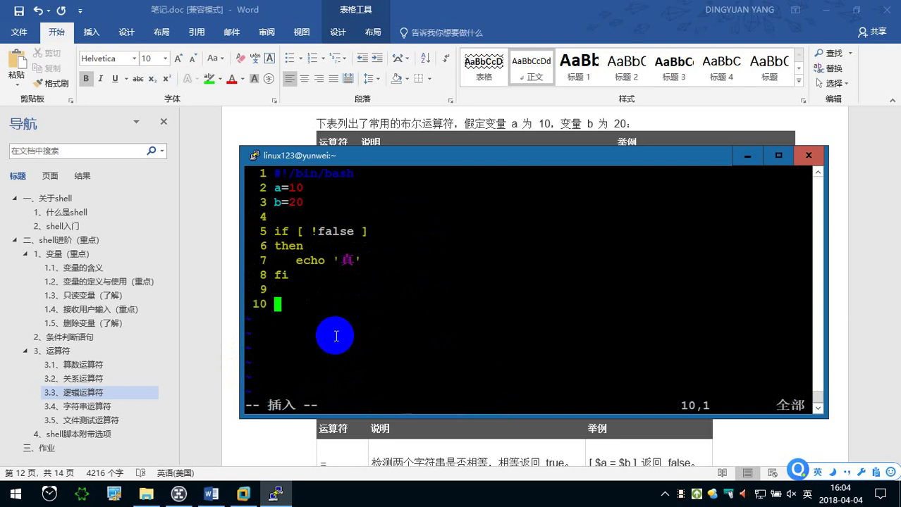
Add the comment line #或运算。有一个为真即为真
text(#)
key(BackSpace)
text(#)
text(或)
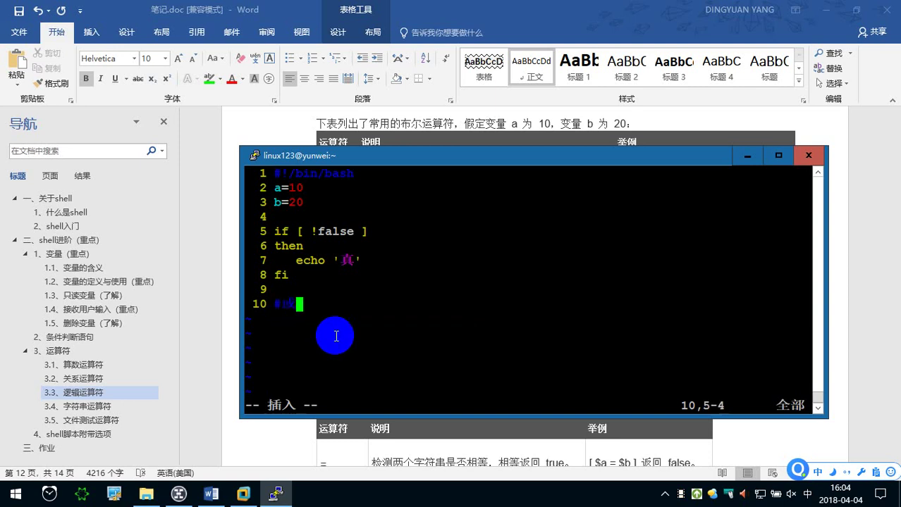
text(运算。)
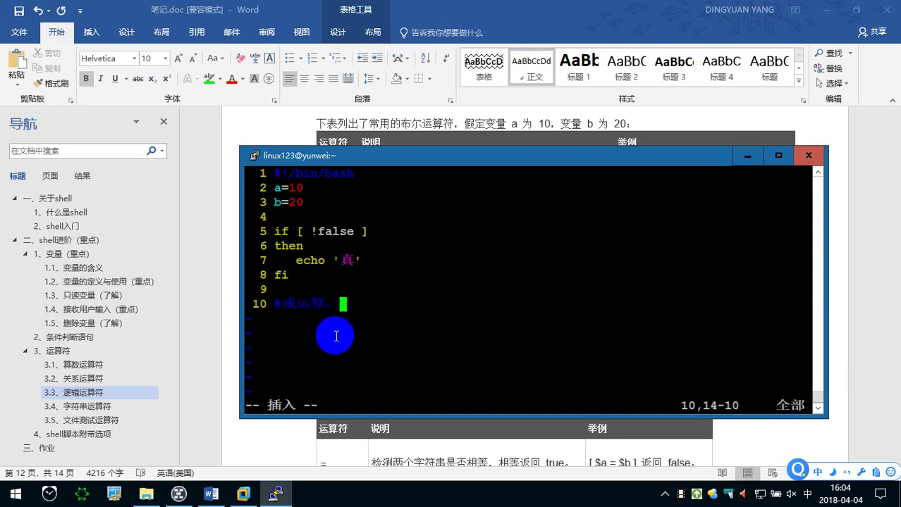
text(有一个为真)
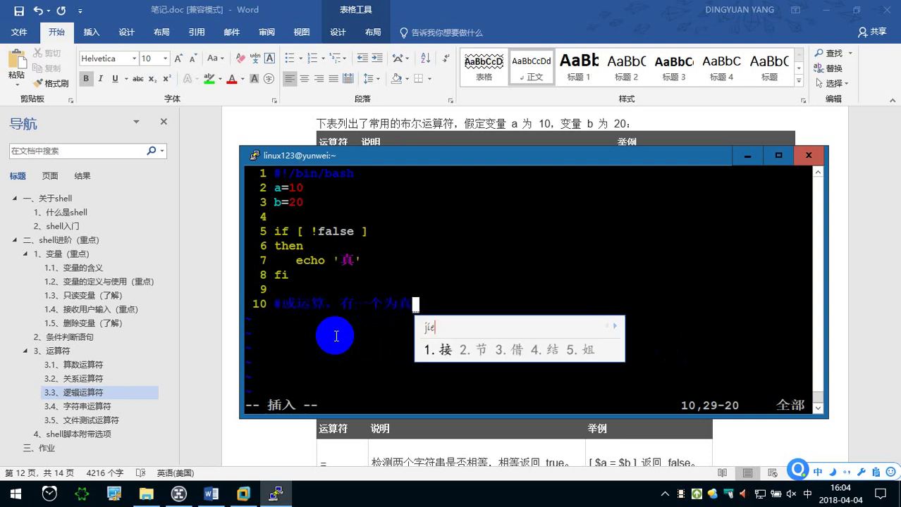
key(BackSpace)
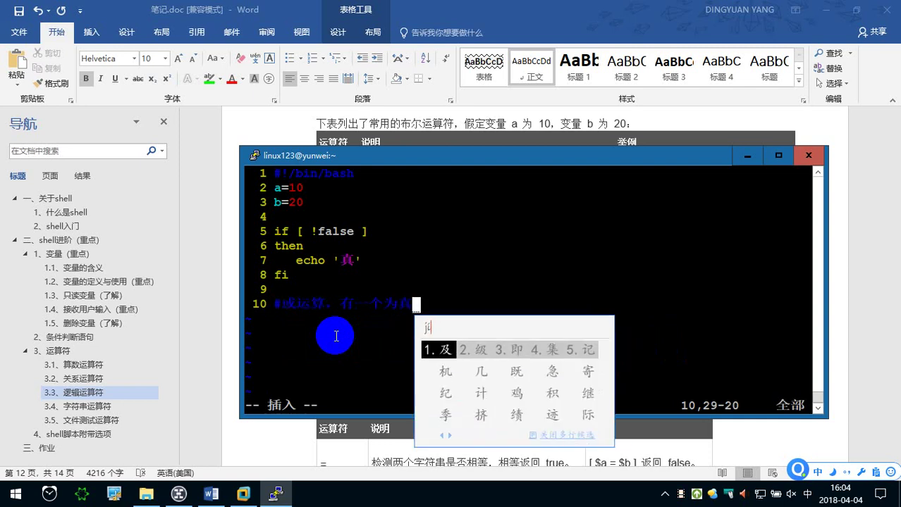
text(即为真)
key(Return)
Start a new test line 'if [ ]' with the cursor inside the brackets
key(shift)
text(if [])
key(Left)
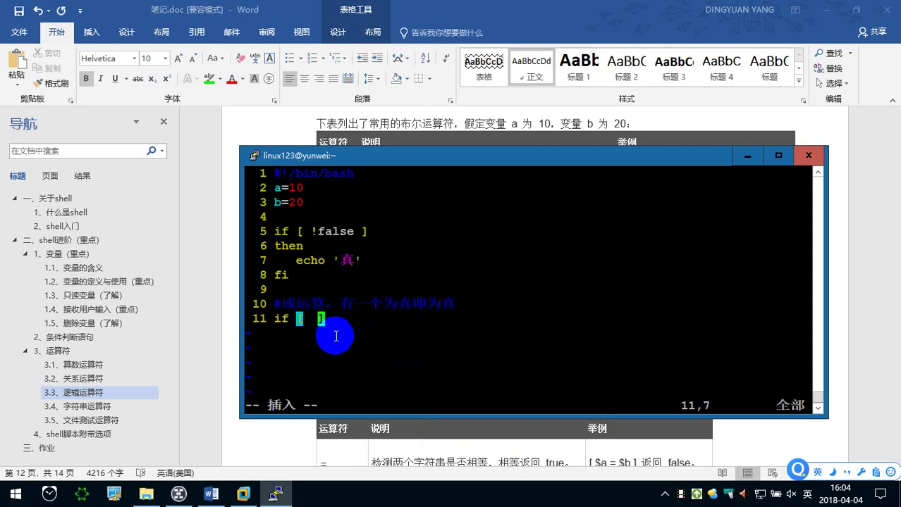
Fill the if condition with '$a -lt 20 -o $b -gt 100' inside the brackets
key(BackSpace)
key(BackSpace)
key(Left)
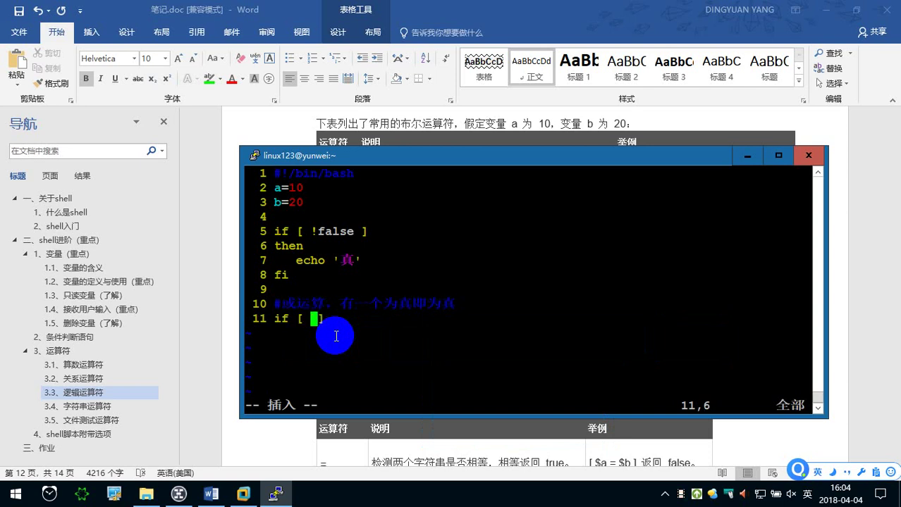
text($a lt)
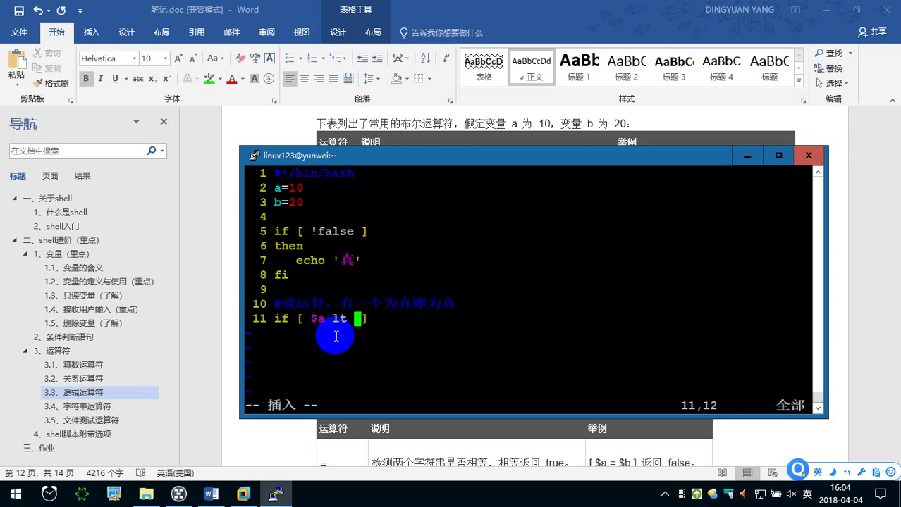
key(Left)
key(Left)
key(Left)
text(-)
key(Right)
key(Right)
key(Right)
text(20 )
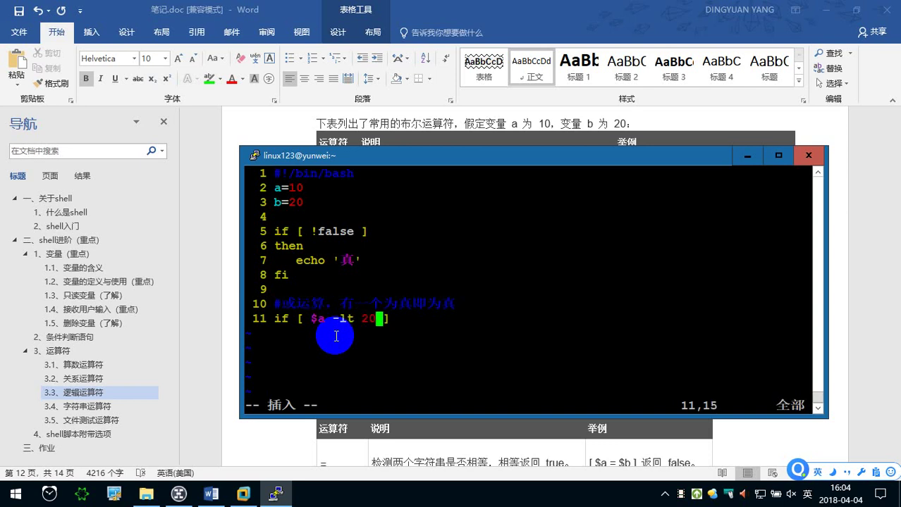
text(-o)
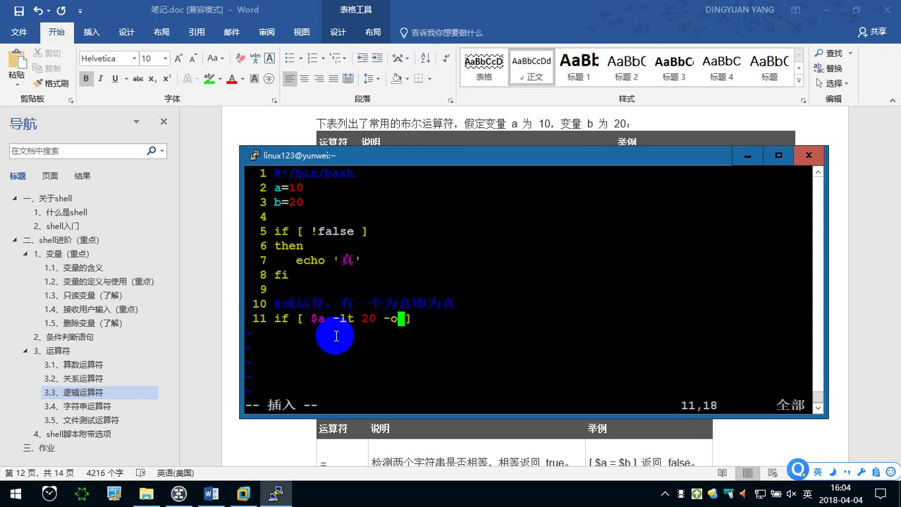
text( $b  )
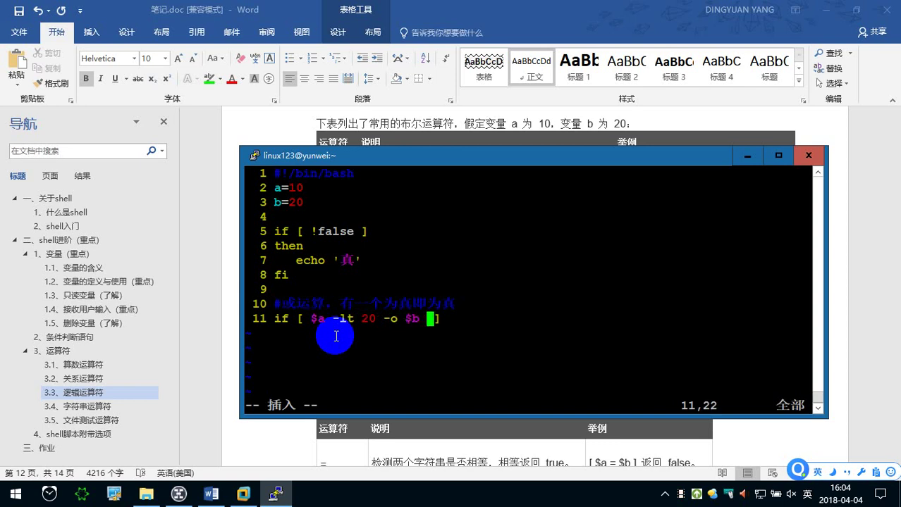
text(-gt )
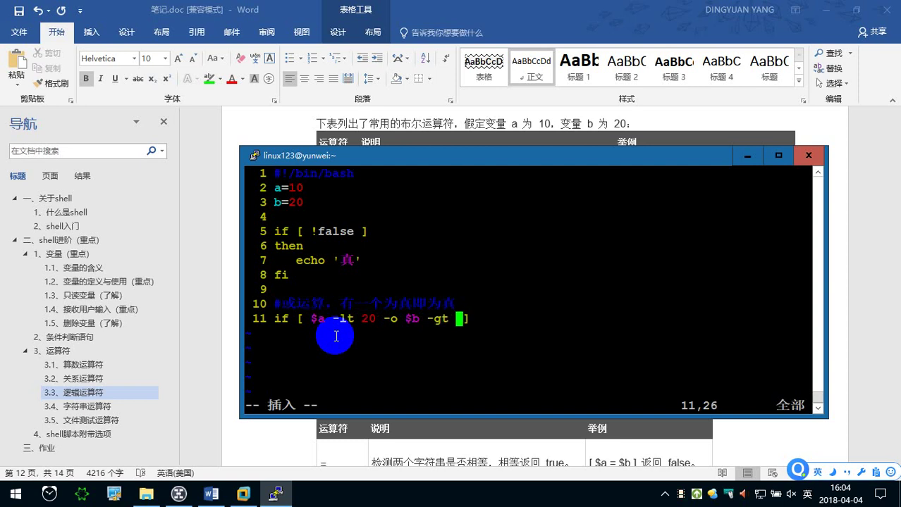
text(100)
key(Right)
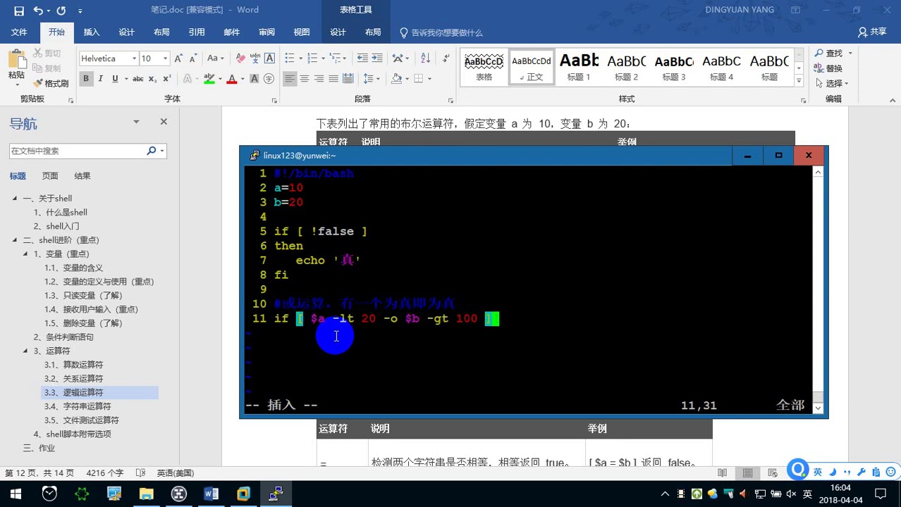
Add the then, echo '真' and fi lines to close the if block, then exit insert mode
key(Return)
text(then)
key(Return)
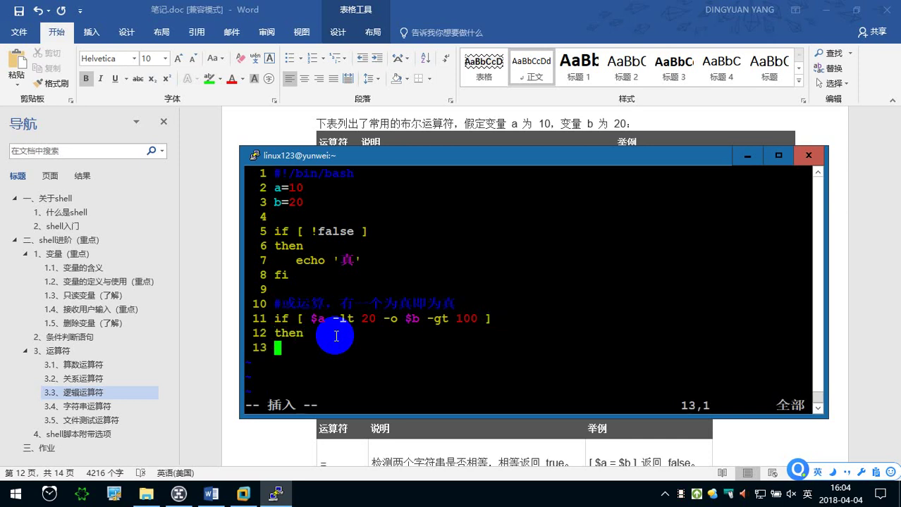
text(echo '')
key(Left)
text(zhen)
key(BackSpace)
key(BackSpace)
key(BackSpace)
key(BackSpace)
text(zhen)
key(space)
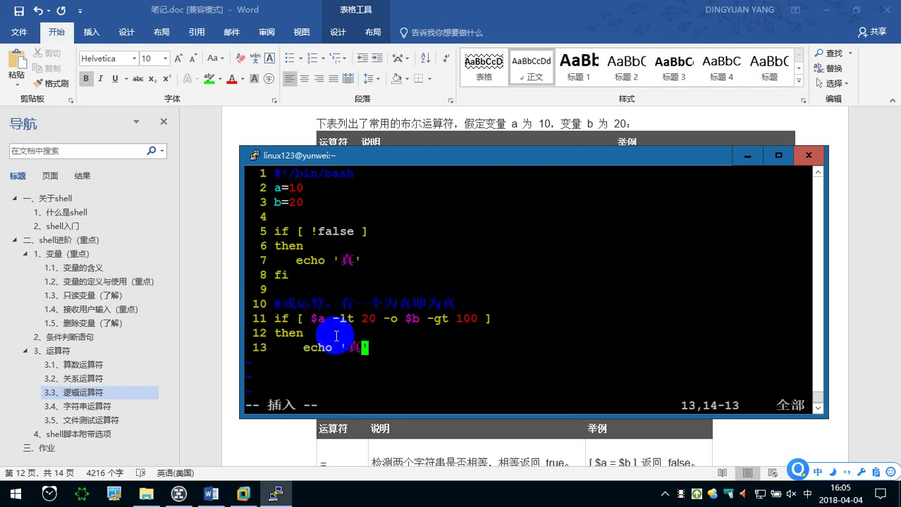
key(Right)
key(Return)
text(fi)
key(shift)
key(Escape)
Save test11.sh with :wq and run ./test11.sh
text(:wq)
key(Return)
key(Up)
Reopen test11.sh, change $a -lt 20 to $a -gt 20 on line 11, and save with :x
key(Up)
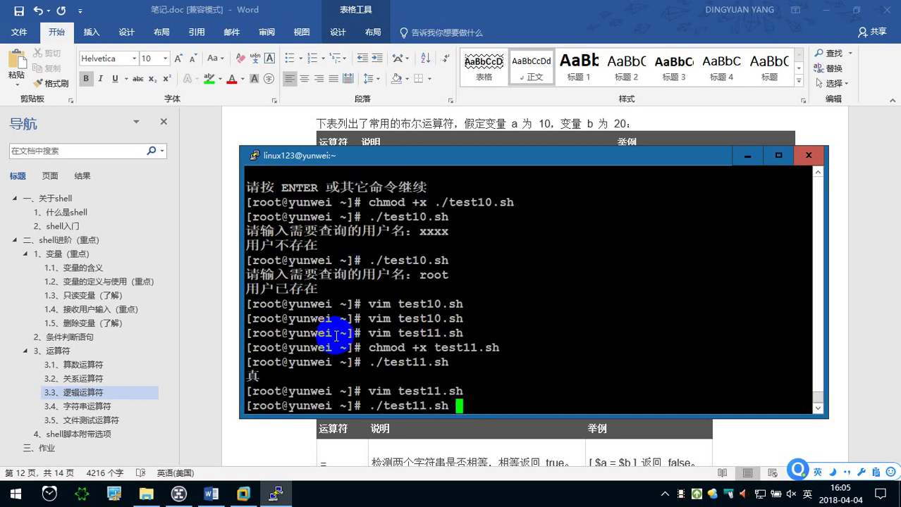
key(Return)
key(Up)
key(Up)
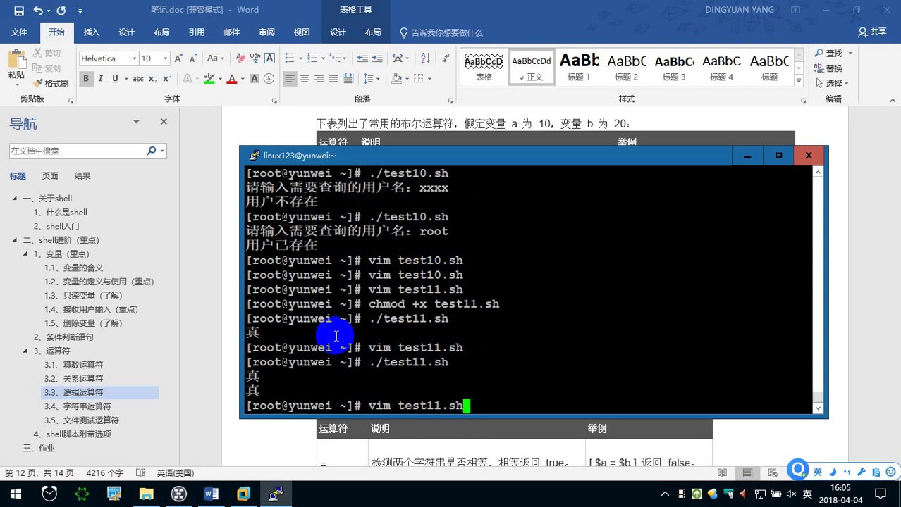
key(Return)
key(Up)
key(Up)
key(Up)
key(Right)
key(Right)
key(Right)
key(Right)
key(Right)
key(Right)
key(Right)
key(Right)
key(Left)
key(Left)
key(Left)
key(Left)
key(Left)
key(Left)
key(Right)
key(Left)
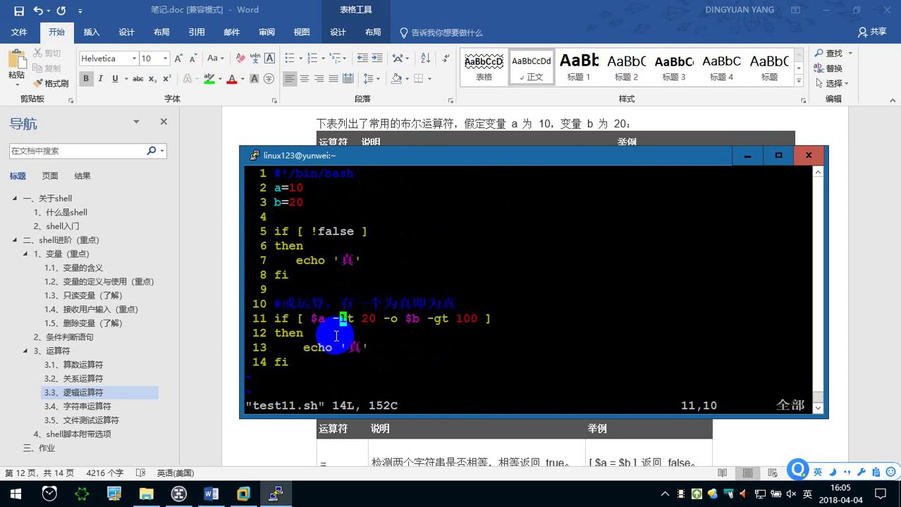
key(a)
key(BackSpace)
text(g)
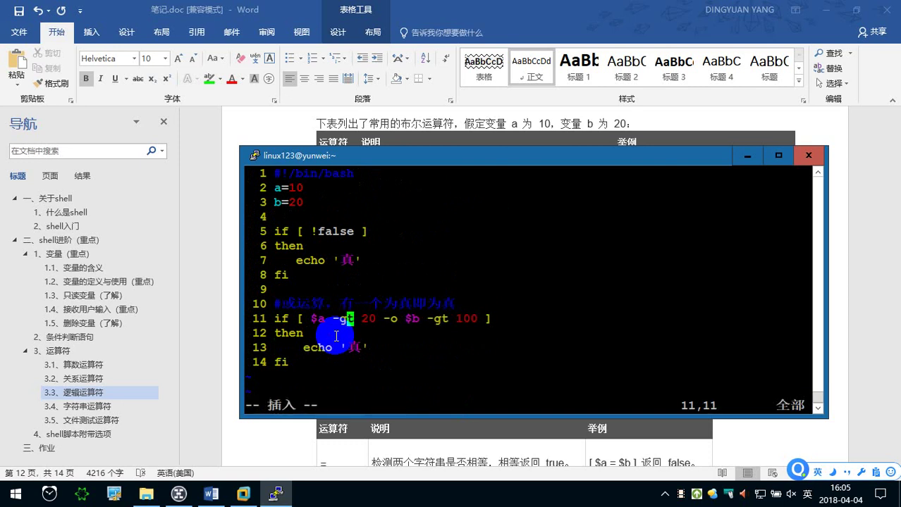
key(Escape)
text(:x)
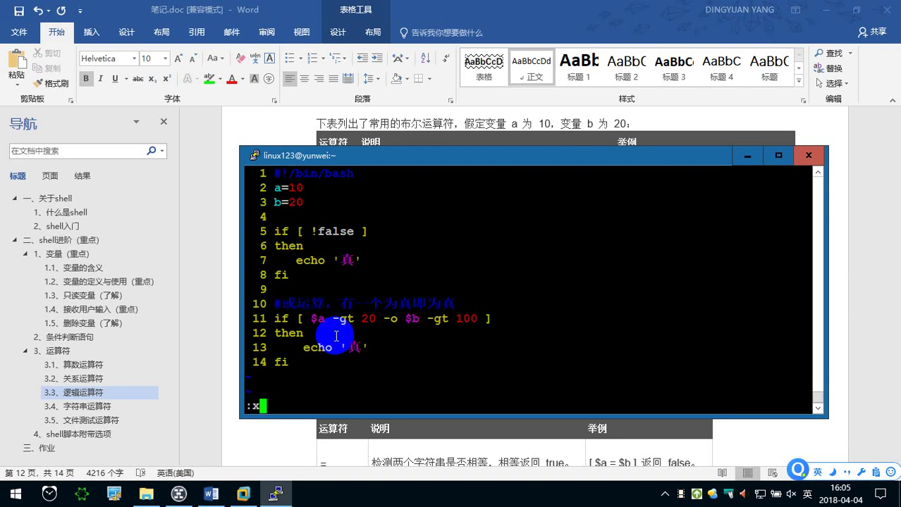
key(Return)
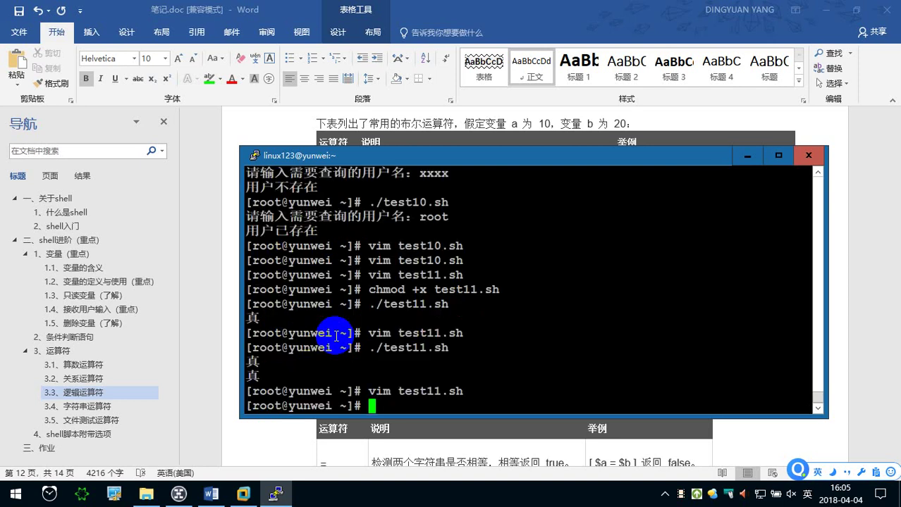
Reopen test11.sh in vim and save-quit it with :wq
key(Up)
key(Up)
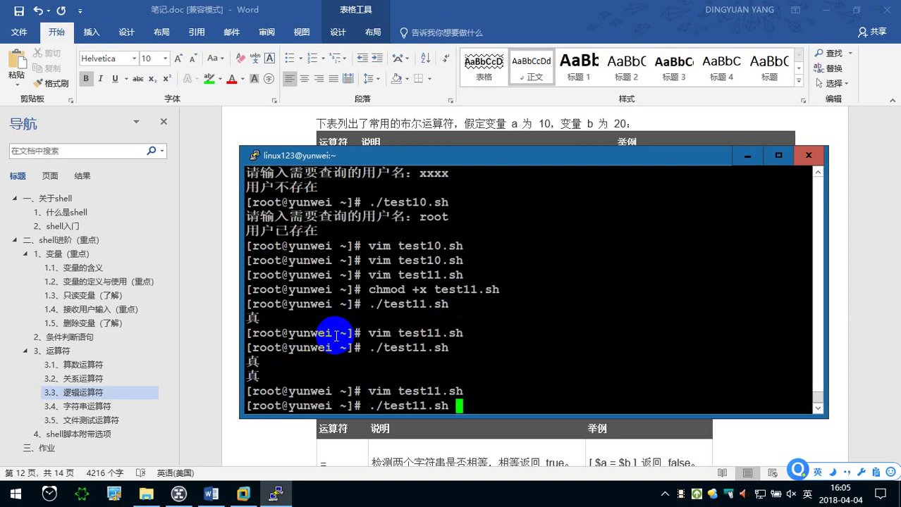
key(Up)
key(Return)
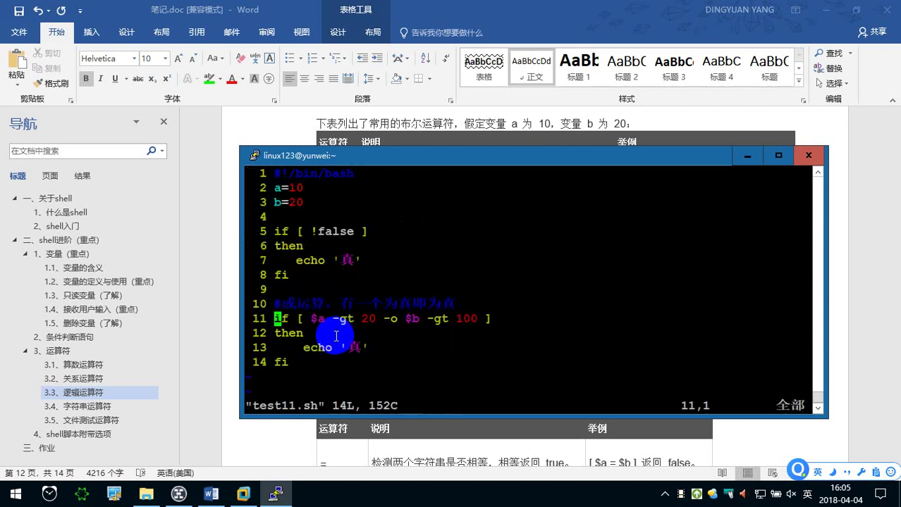
key(j)
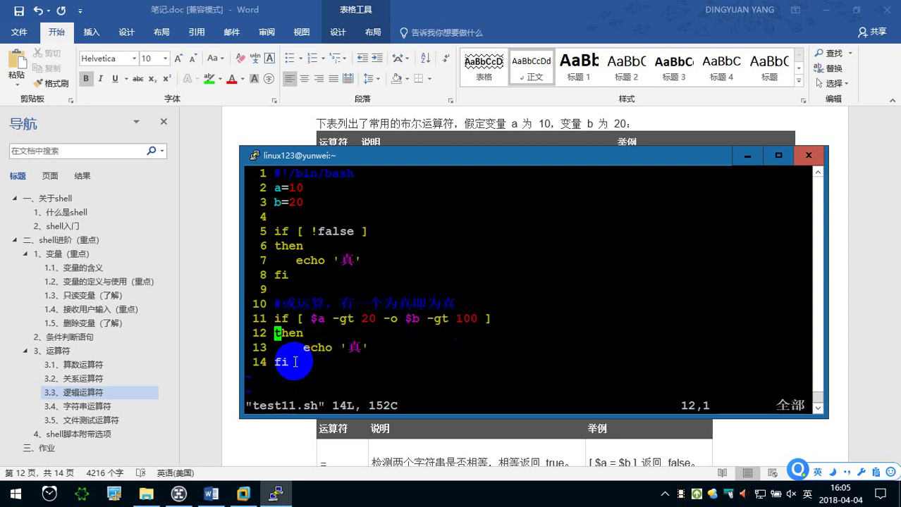
text(:wq)
key(Return)
Rerun ./test11.sh, reopen the script in vim, and switch back to the Word notes
key(Up)
key(Up)
key(Return)
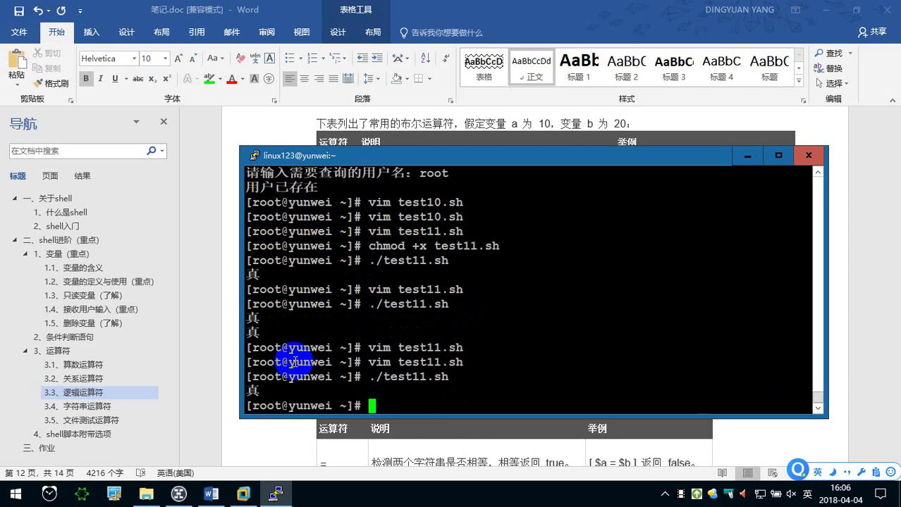
key(Up)
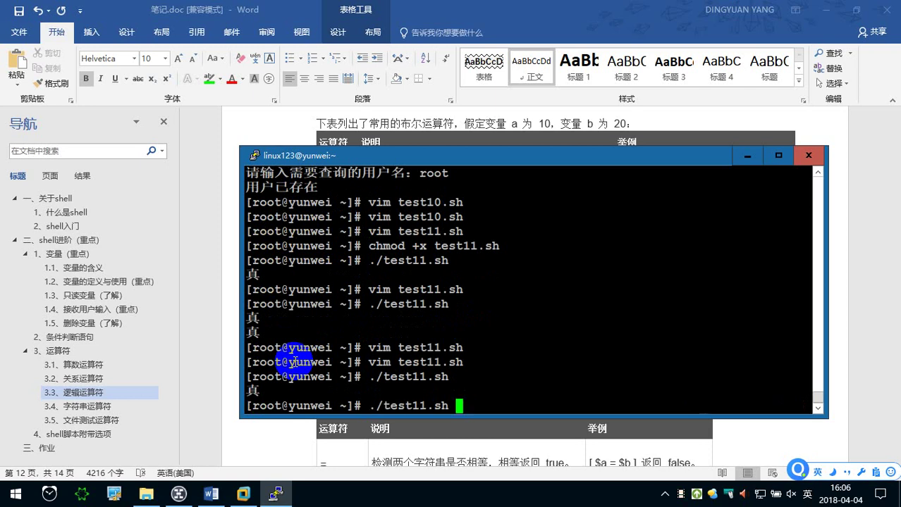
key(Up)
key(Return)
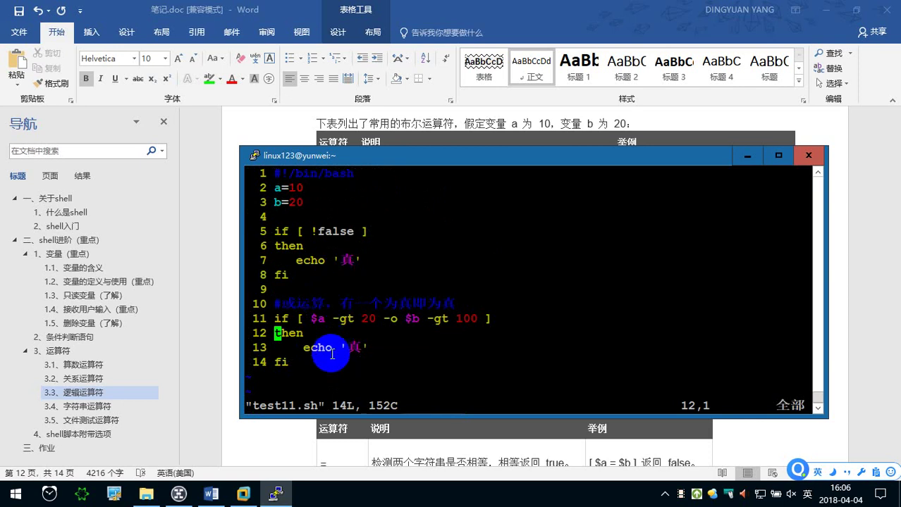
click(331, 433)
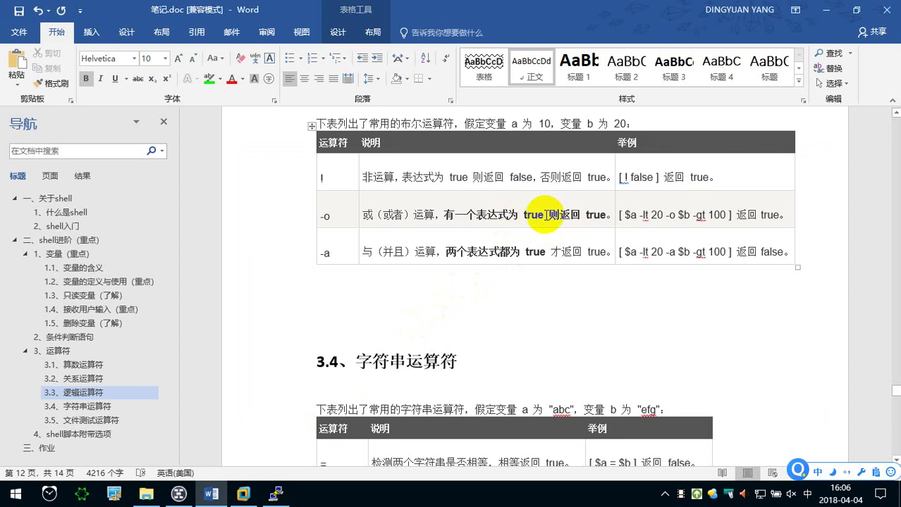
Below the table, type the or rule: 或运算：一个为真即为真，全部为假就是假
click(395, 283)
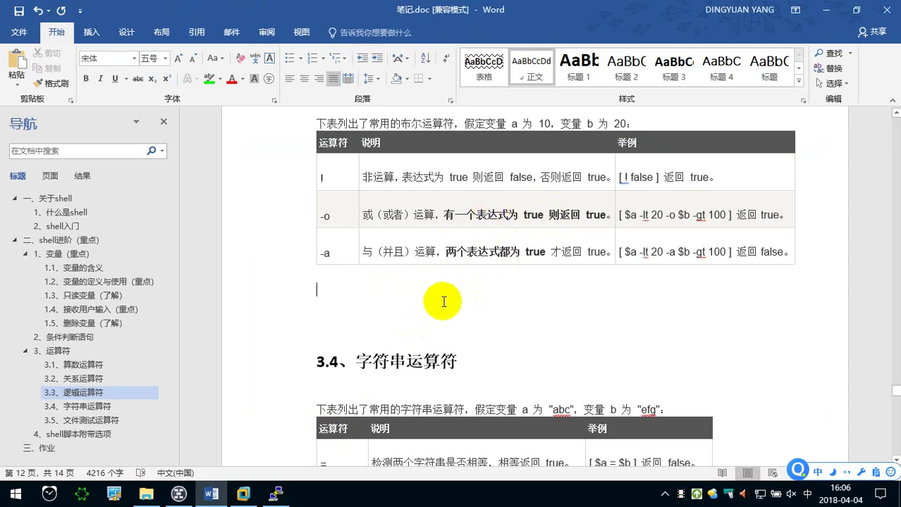
text(yun)
key(BackSpace)
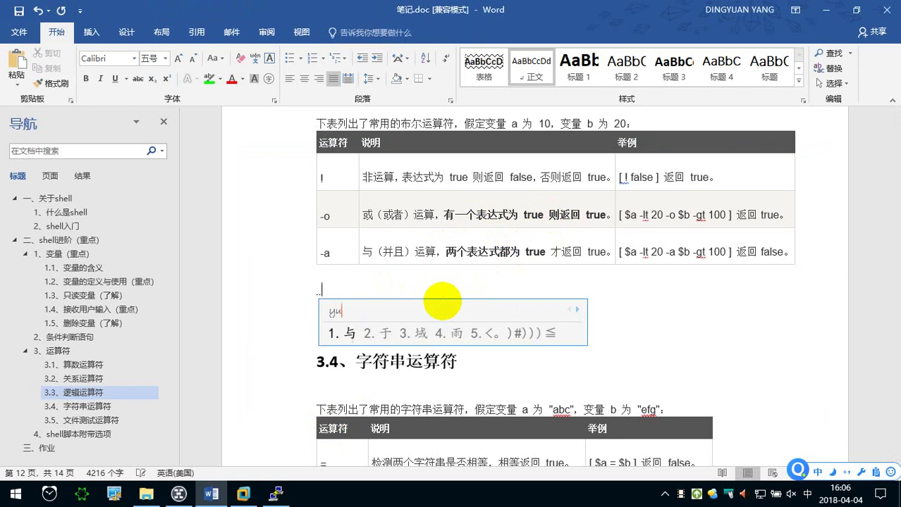
text(或运算：yige)
key(space)
text(weizhen)
key(space)
text(ji)
key(space)
text(weizhen)
key(space)
text(，quanbu)
key(space)
text(wei'jia)
key(BackSpace)
key(BackSpace)
key(BackSpace)
key(Down)
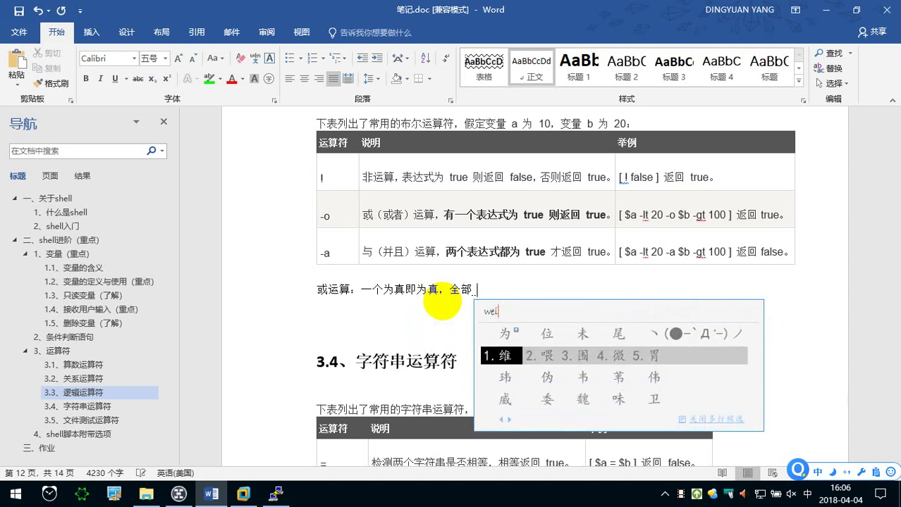
key(Up)
key(space)
text(jia)
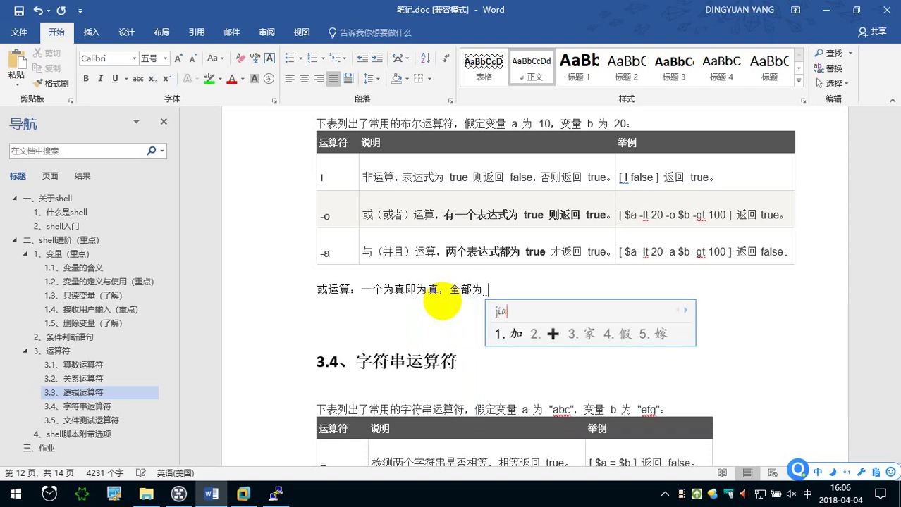
text(4jiushi)
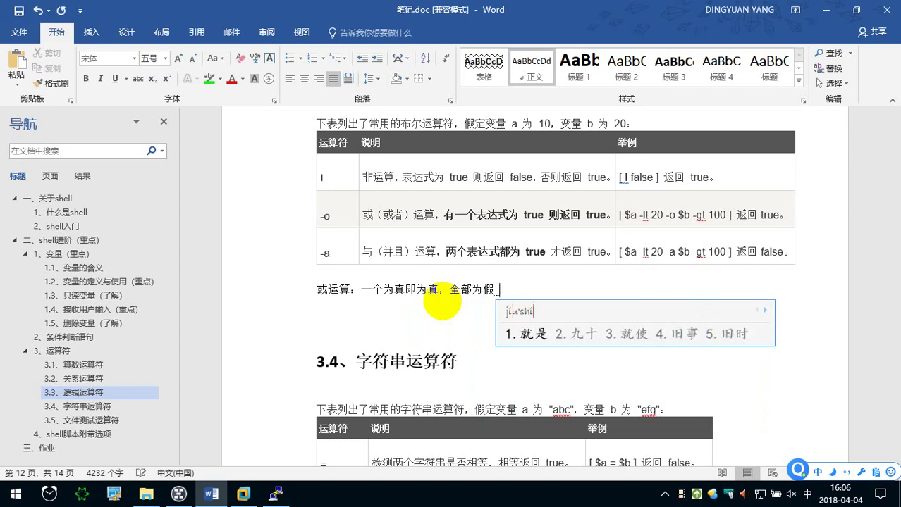
key(space)
text(jia)
key(Down)
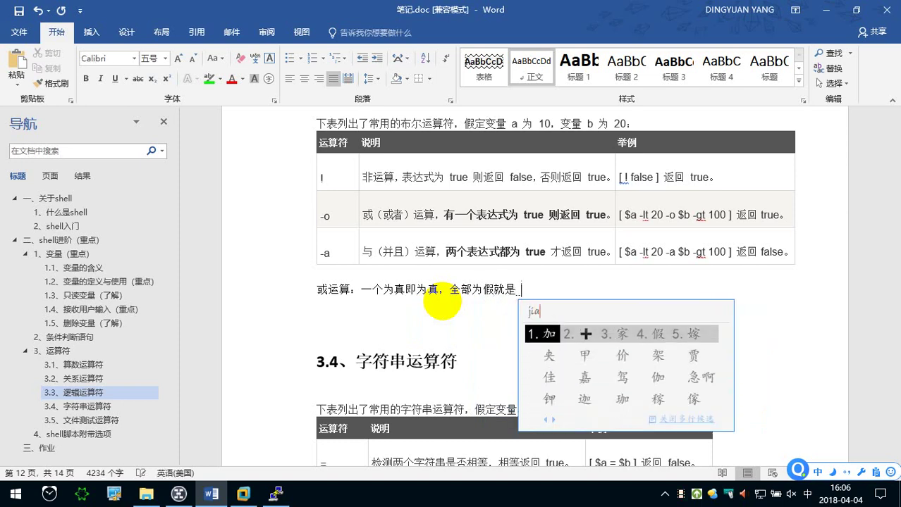
key(4)
On the next line type the and rule: 与运算：一个为假即为假，全部为真才是真
key(Return)
text(yu)
key(space)
text(yunsuan)
key(space)
text(:y)
key(space)
text(ge)
key(space)
text(w)
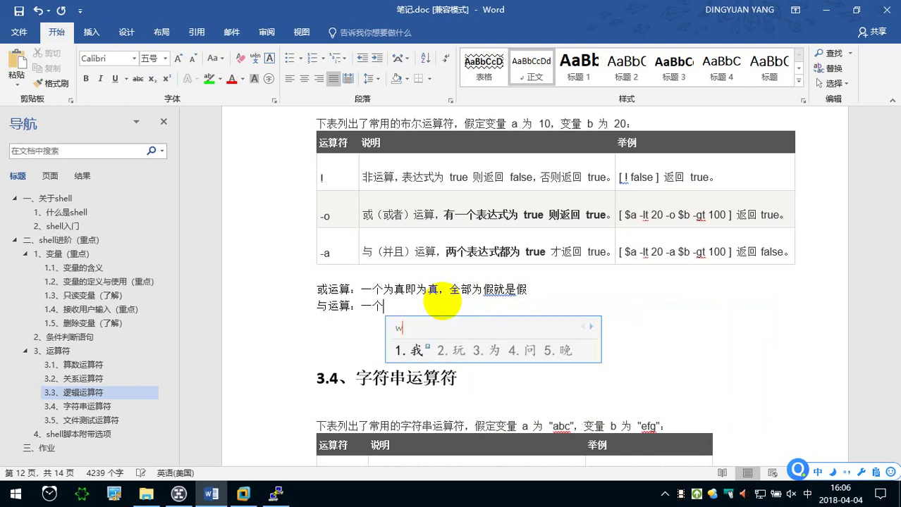
text(ei'jia)
key(Down)
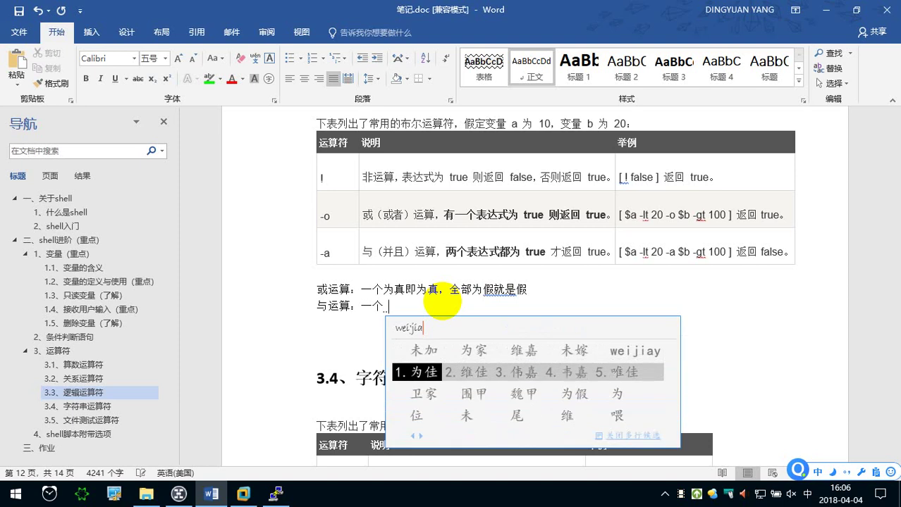
key(Down)
key(5)
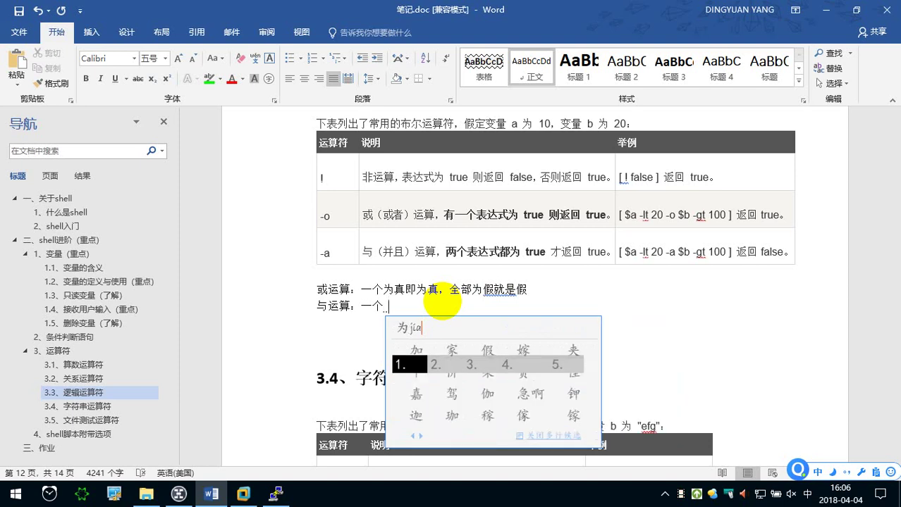
text(3jiwei4jia)
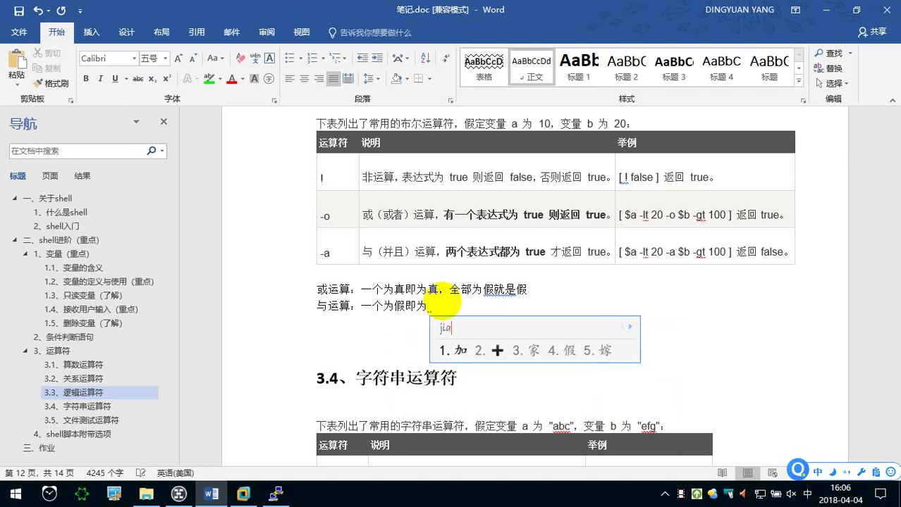
text(4,quanbu)
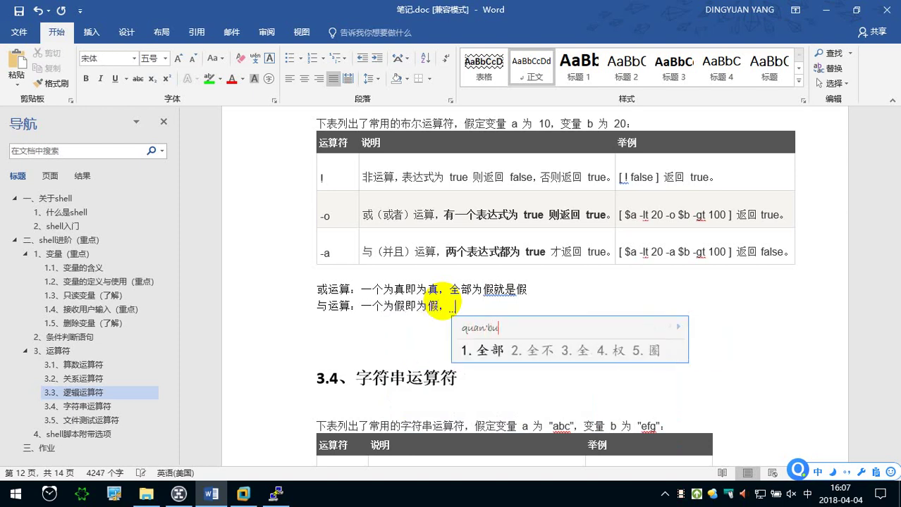
key(space)
text(wei)
key(space)
text(zhen)
key(space)
text(cai'sh)
key(space)
text(zhen)
key(space)
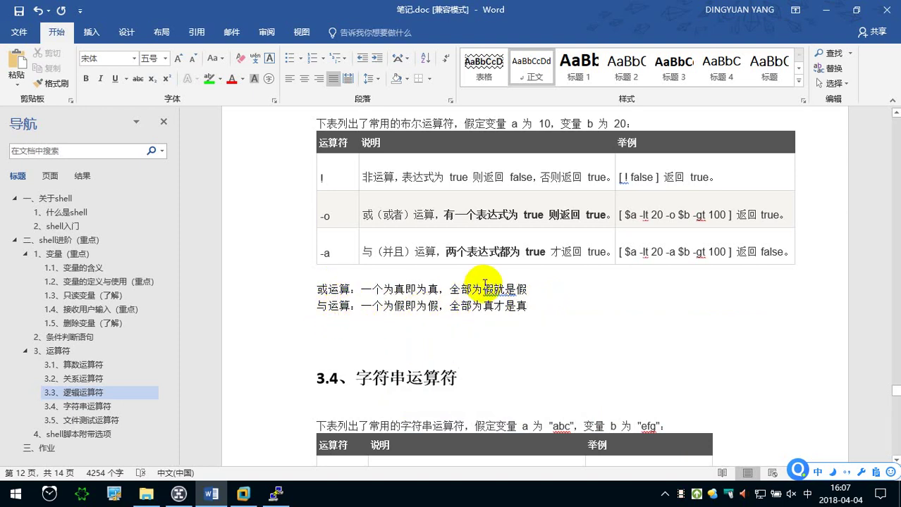
key(Return)
In test11.sh, change the -gt on line 11 to -lt
click(276, 494)
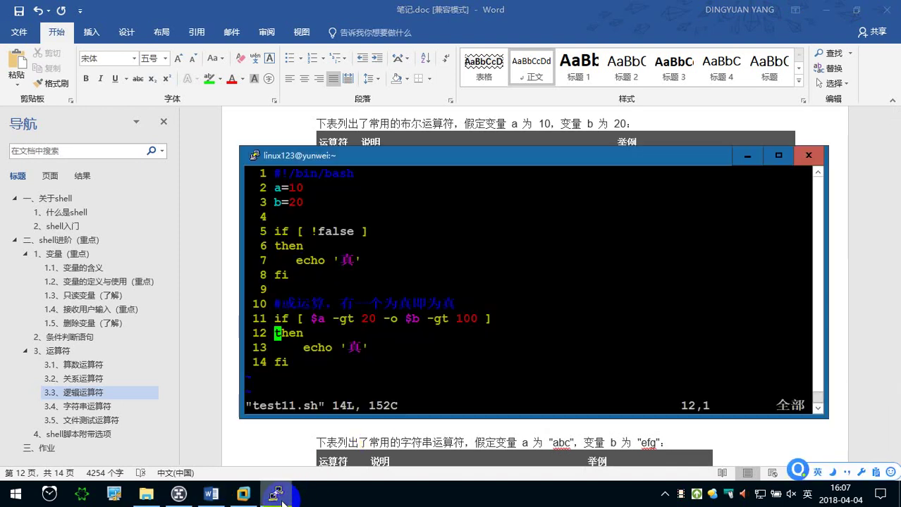
key(Up)
key(Right)
key(Up)
key(Right)
key(Right)
key(Right)
key(Down)
key(Right)
key(Right)
key(a)
key(BackSpace)
text(l)
key(Escape)
key(colon)
key(Escape)
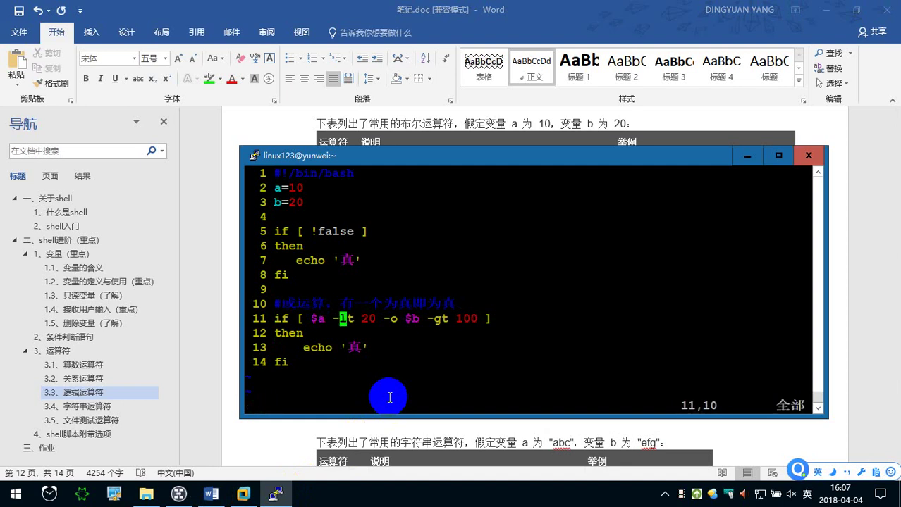
Below the closing fi, add the comment #与运算，全部为真才为真
key(Down)
key(Down)
key(Down)
key(a)
key(Return)
key(Return)
text(#)
key(shift)
text(yu)
key(space)
text(yunsuan)
key(space)
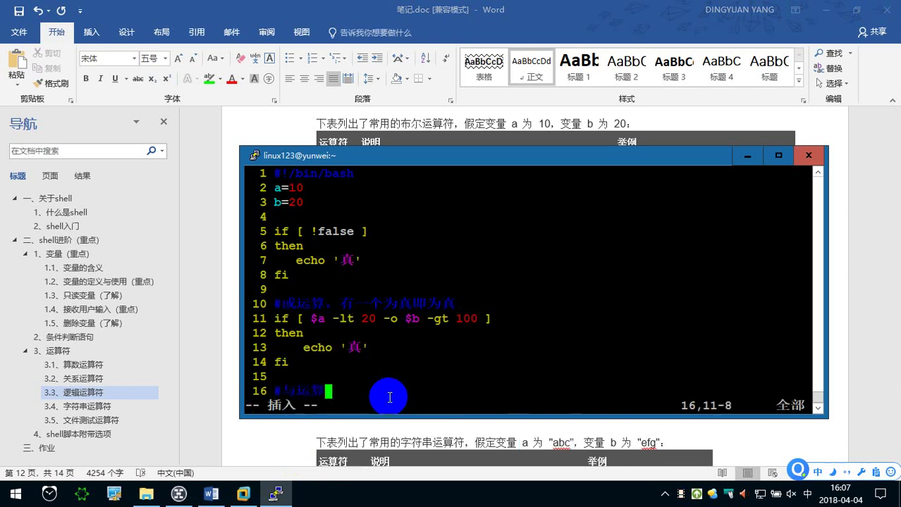
text(，全部为真才为真)
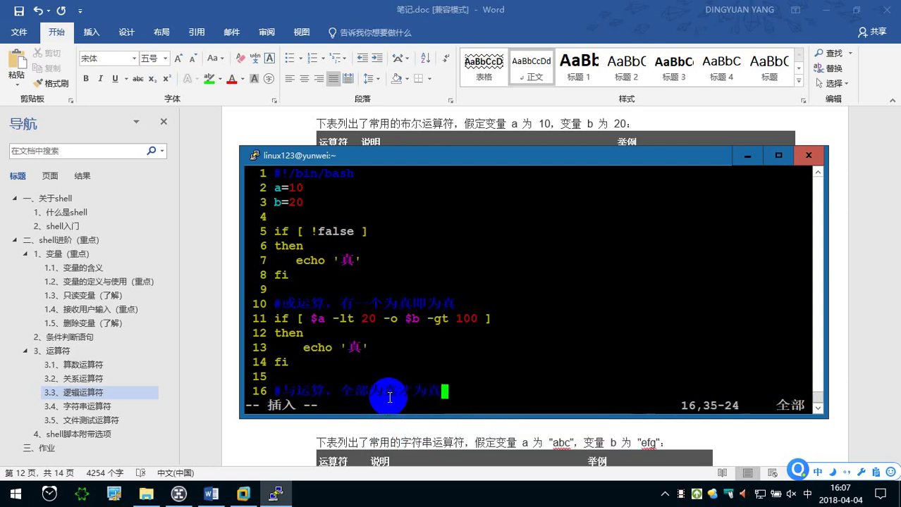
key(Return)
key(shift)
Write the condition if [ $a -lt 20 -a $b -gt 100 ]
text(if [])
key(Left)
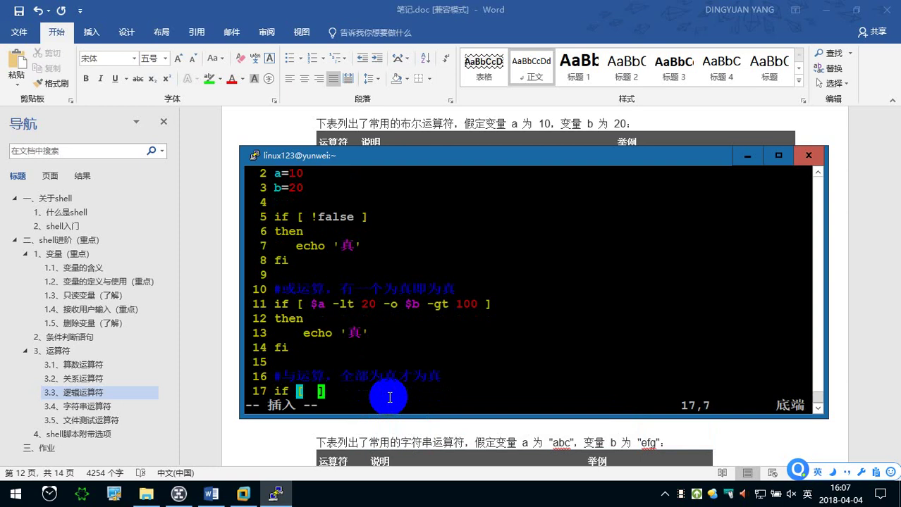
text($a )
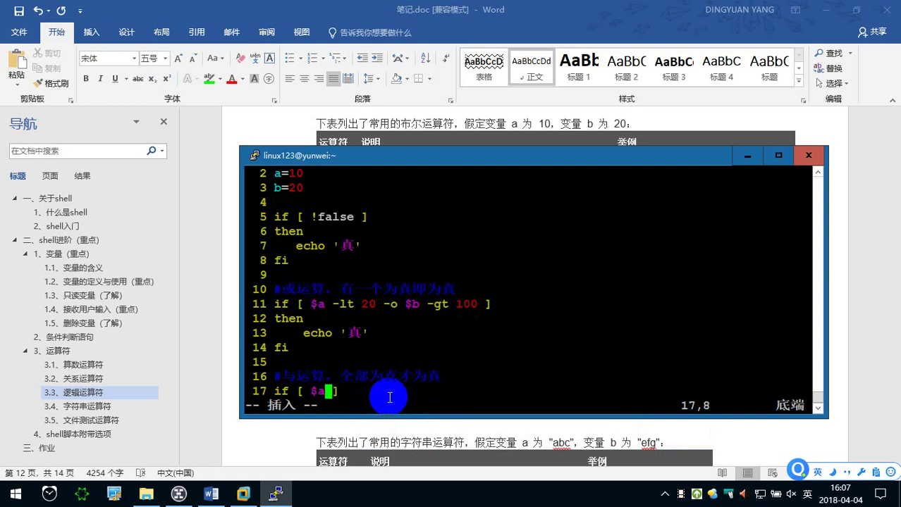
text(--)
key(BackSpace)
text(lt 20)
key(BackSpace)
key(BackSpace)
text(=)
key(BackSpace)
text(0 - )
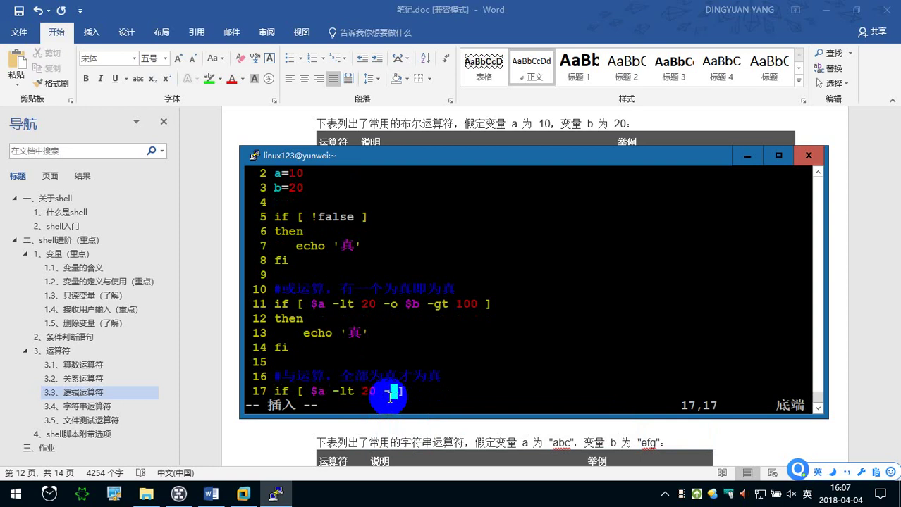
text(a $b -)
text(gt 100)
Finish the block with then, echo '假' and fi, and save with :wq
key(Right)
key(Return)
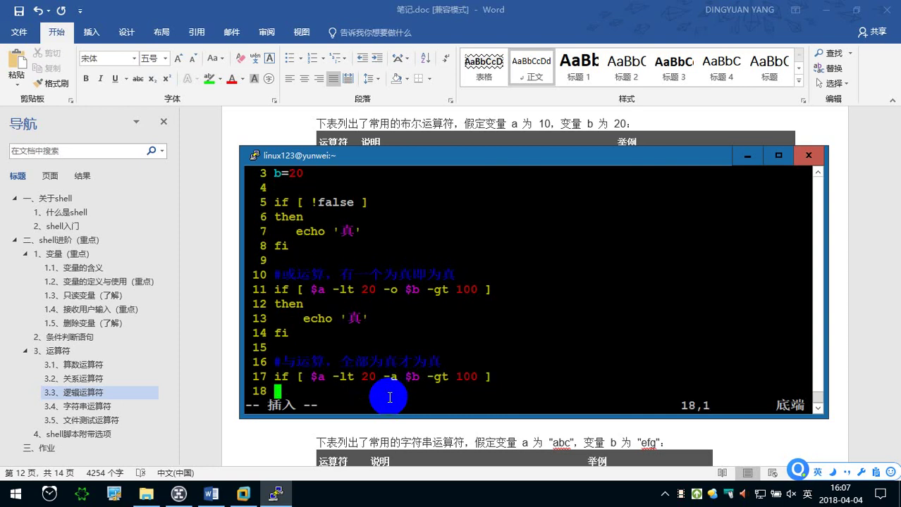
text(then)
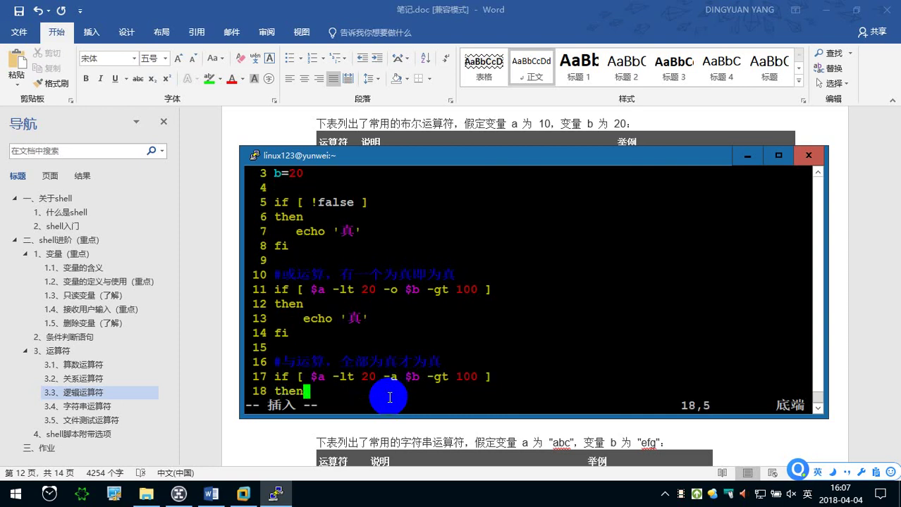
key(Return)
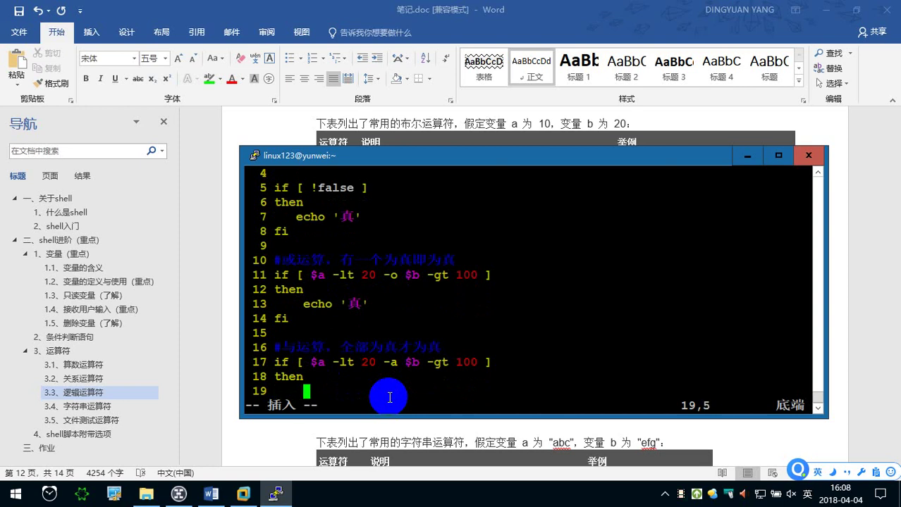
text(echo '')
key(Left)
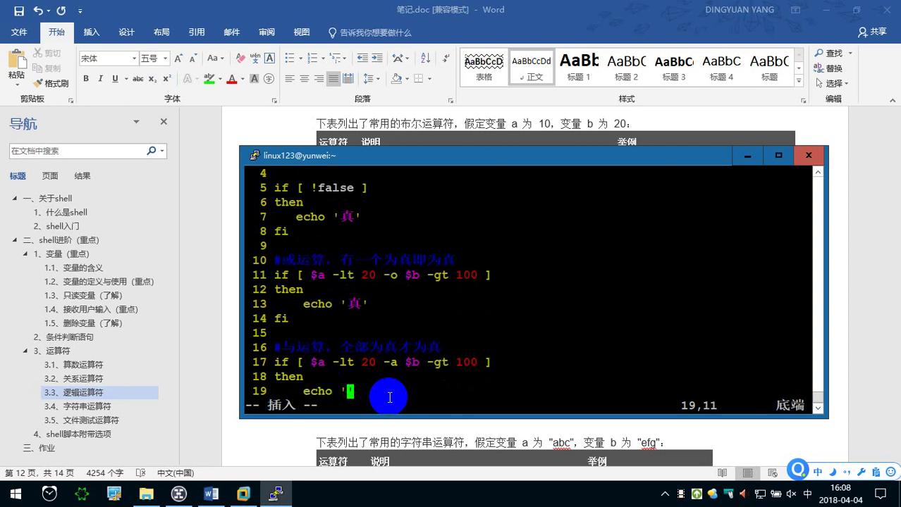
text(jia)
key(space)
key(Right)
key(Return)
text(fi)
key(Escape)
text(:wq)
key(Return)
Run ./test11.sh, then reopen test11.sh in vim
text(./test11.sh)
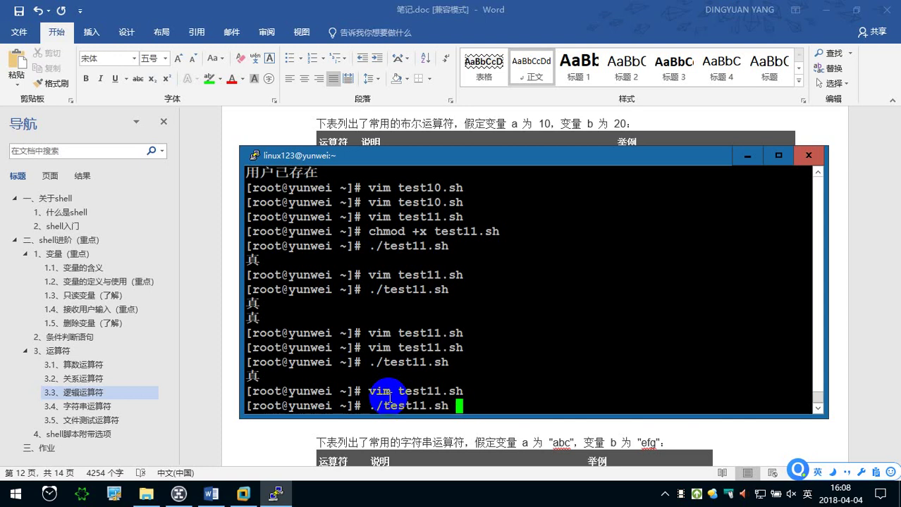
key(Return)
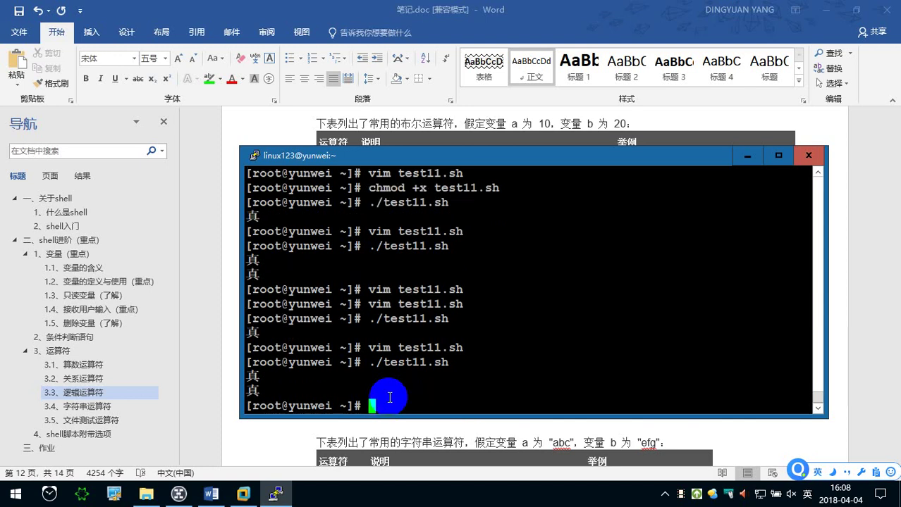
key(Up)
key(Up)
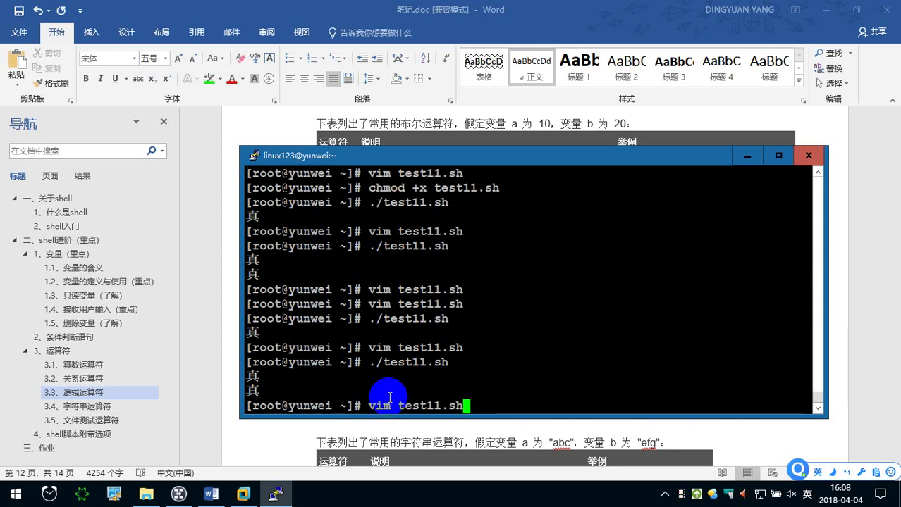
key(Return)
Insert an else line after the echo on line 19
key(Up)
key(Up)
key(Up)
key(Right)
key(Down)
key(Down)
key(Down)
key(Up)
key(Up)
key(Up)
key(Right)
key(Right)
key(Right)
key(Right)
key(Down)
key(Down)
key(Down)
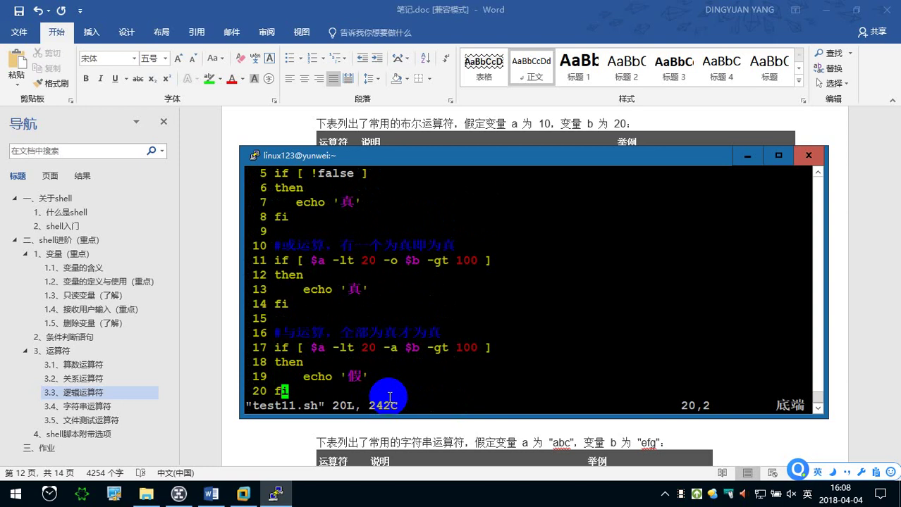
key(Up)
key(Right)
key(Right)
key(Right)
key(Right)
key(a)
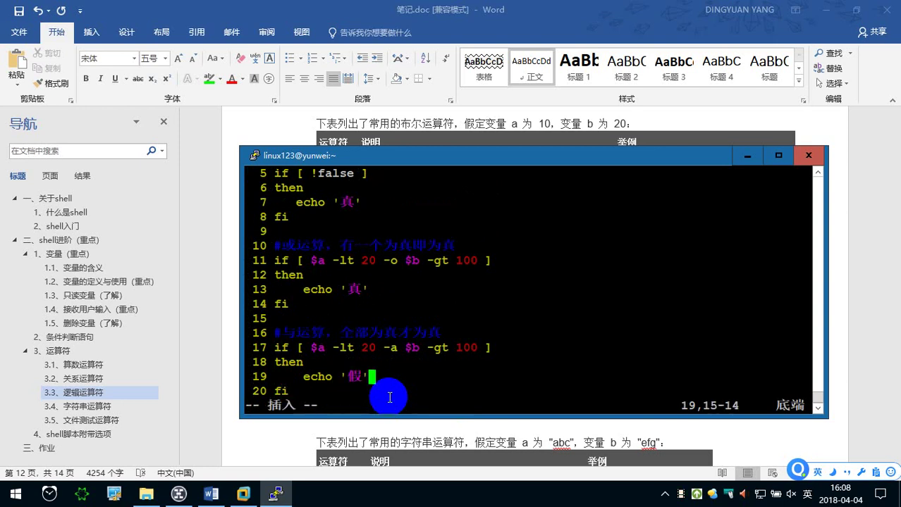
key(Return)
text(else)
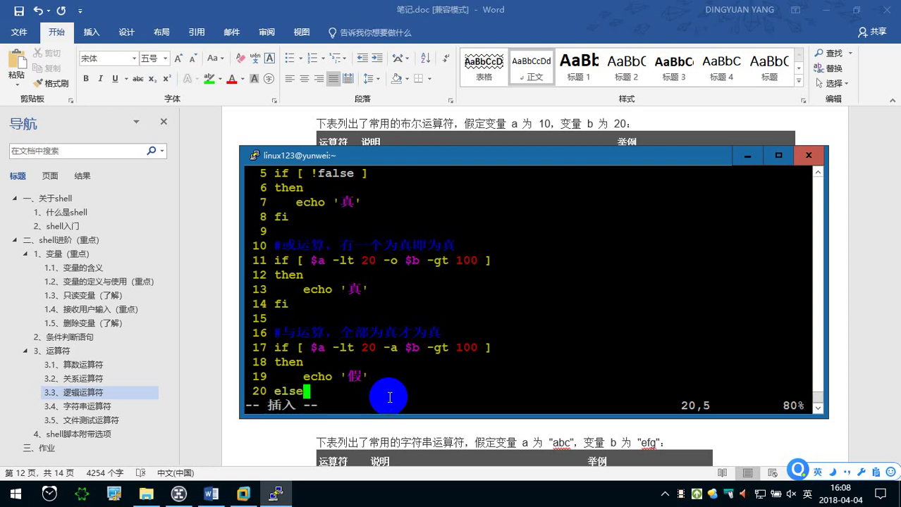
key(Return)
Make the true branch echo '真' and the else branch echo '假', closing with fi
text(echo '')
key(BackSpace)
key(shift)
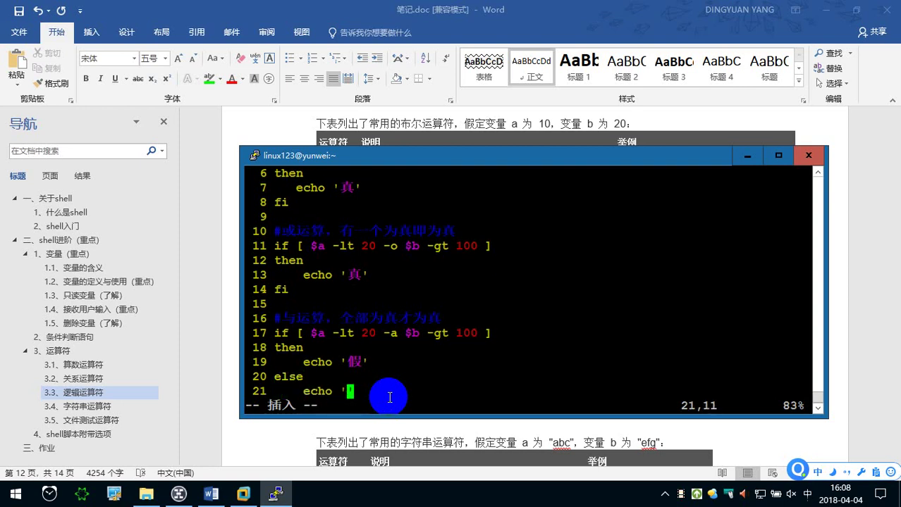
text(zhe)
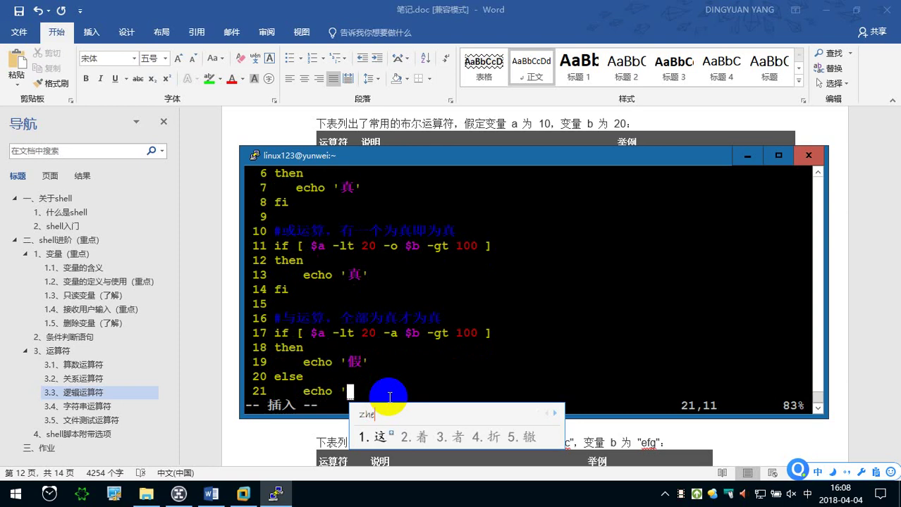
text(n)
key(space)
key(Up)
key(Up)
key(BackSpace)
text(zhen)
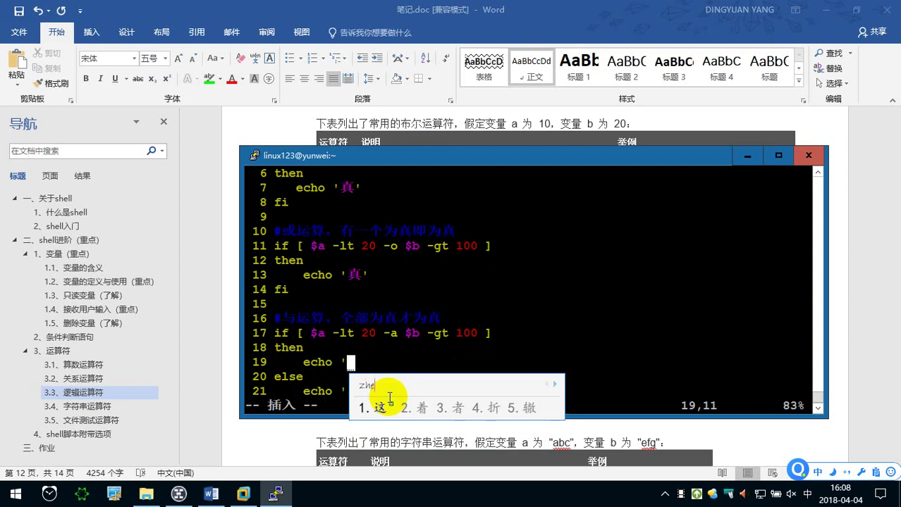
key(space)
key(Down)
key(Down)
key(BackSpace)
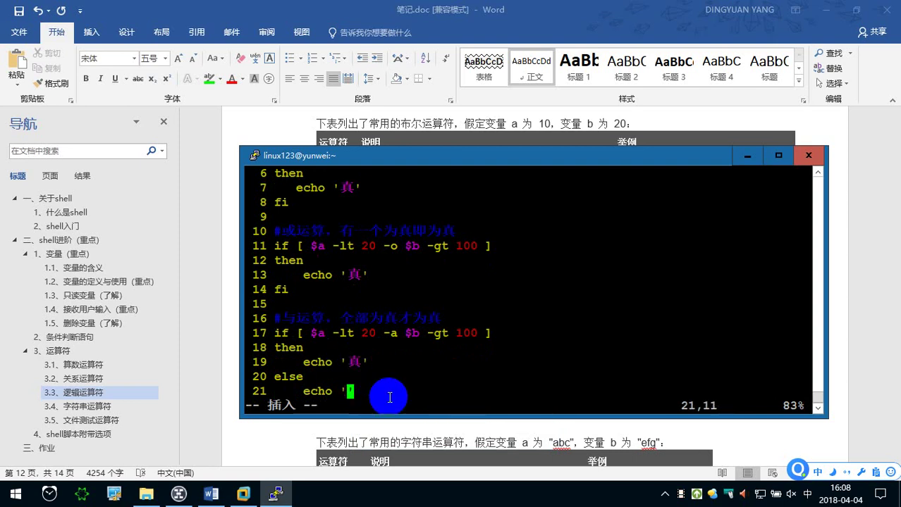
text(jia)
key(space)
text(')
key(Return)
text(fi)
key(Escape)
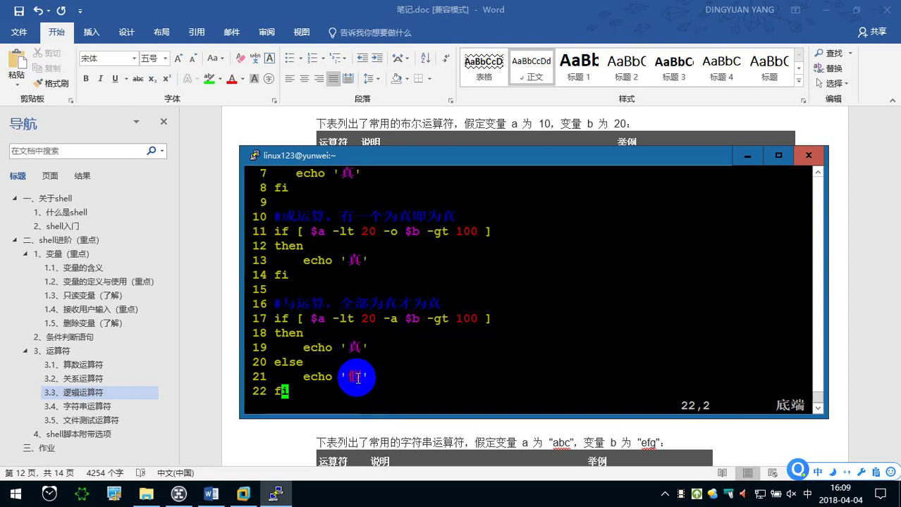
Save with :x, run ./test11.sh to get 真 真 假, and reopen it in vim
text(:x)
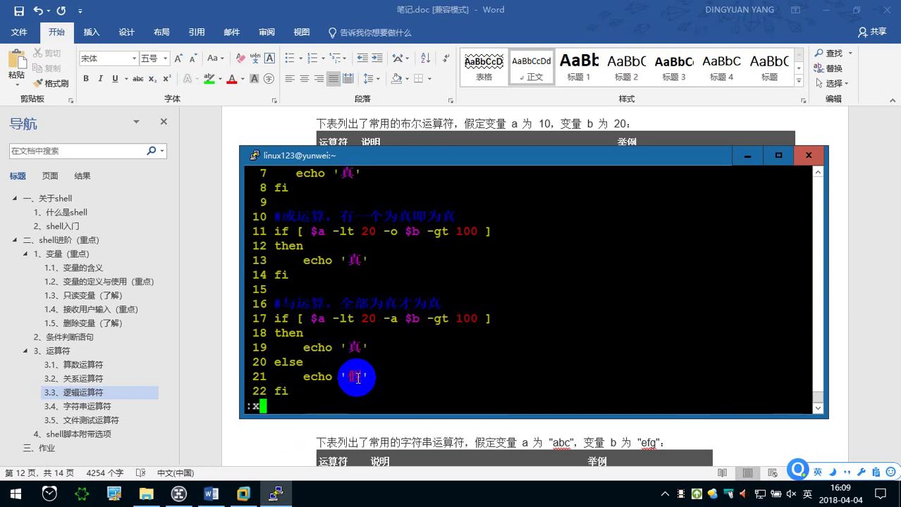
key(Return)
key(Up)
key(Up)
key(Return)
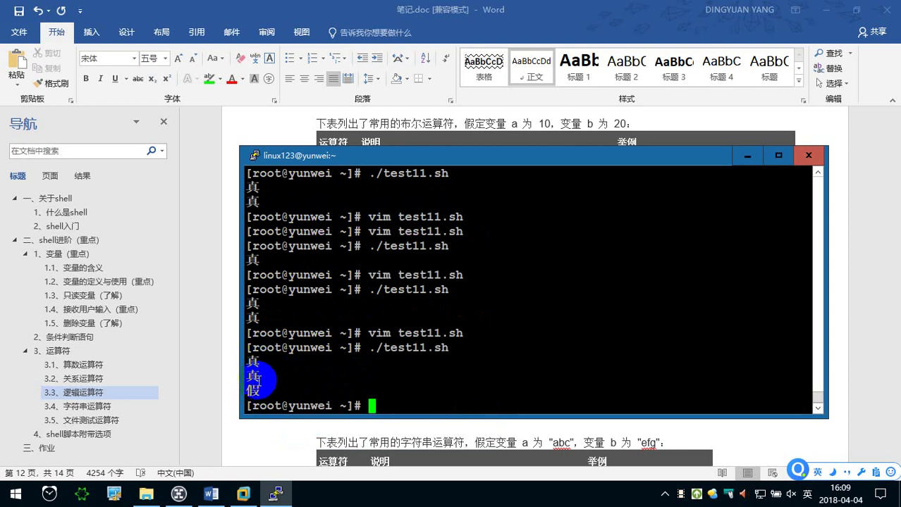
key(Up)
key(Up)
key(Return)
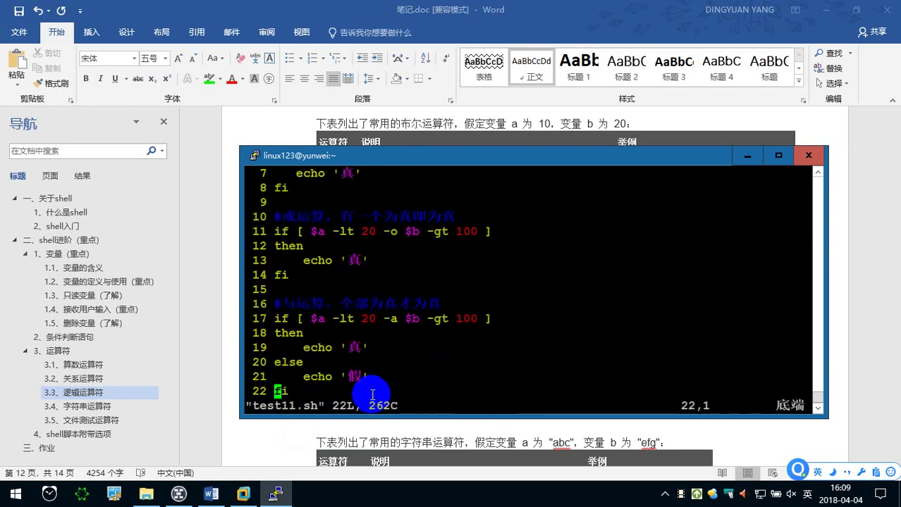
Capture the vim code with Ctrl+Alt+A and paste it below the 与运算 line in Word
key(ctrl+alt+a)
drag(243, 202, 594, 402)
click(583, 394)
click(445, 433)
click(395, 365)
key(ctrl+v)
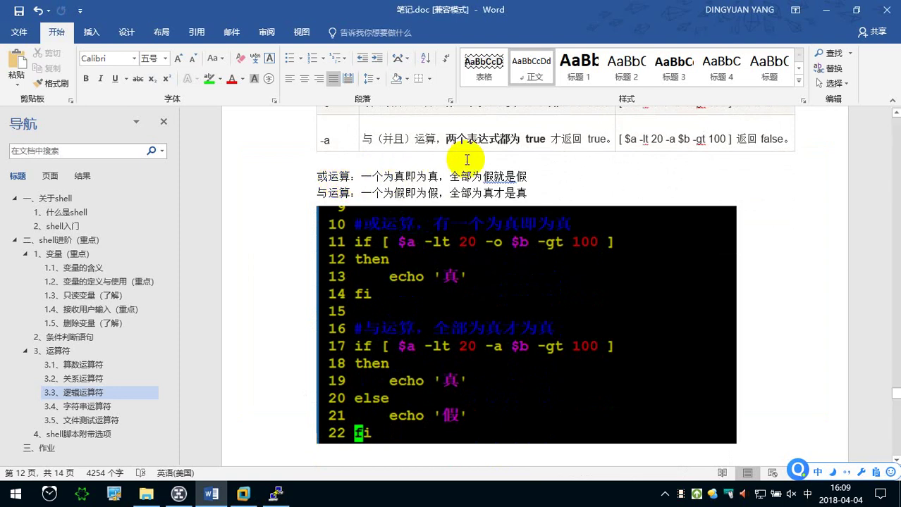
Change 就 to 才 in the or-rule, then bold both rule lines with green highlight
click(501, 177)
text(才)
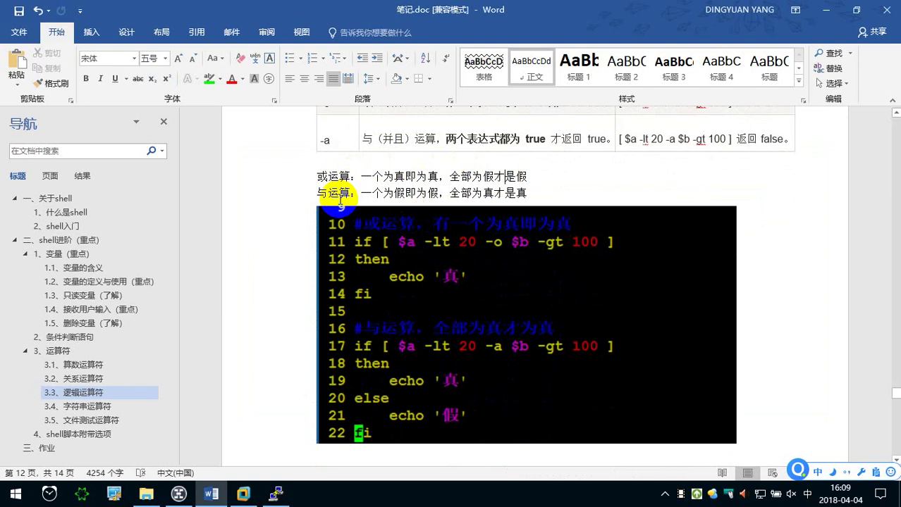
mouse_move(530, 192)
mouse_down()
mouse_move(350, 193)
mouse_move(317, 177)
mouse_up()
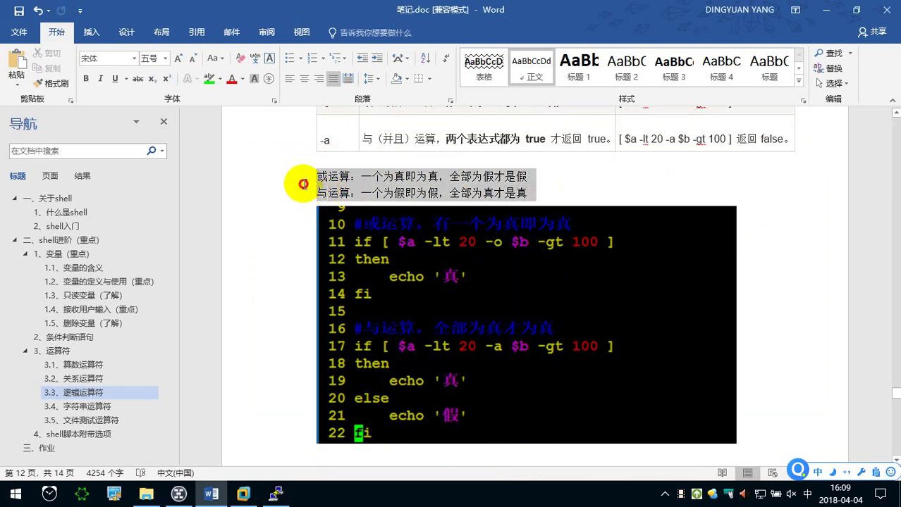
click(83, 80)
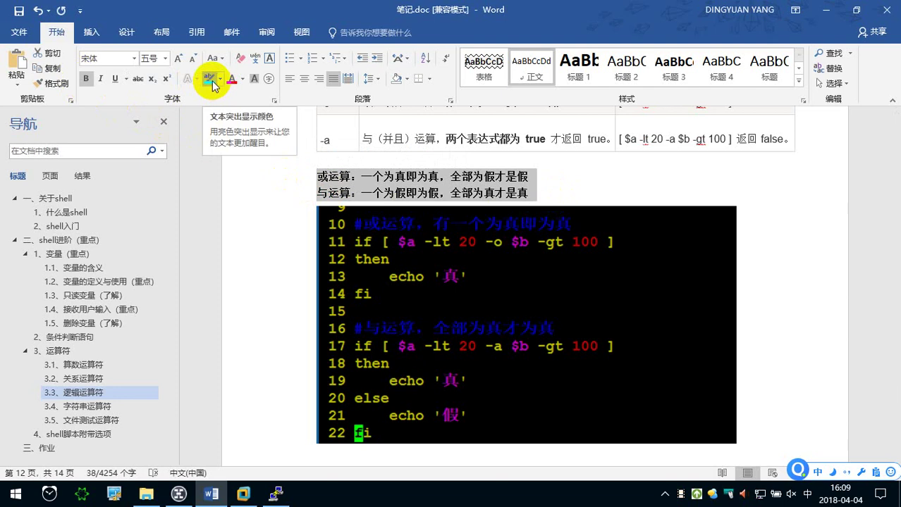
click(210, 79)
click(414, 196)
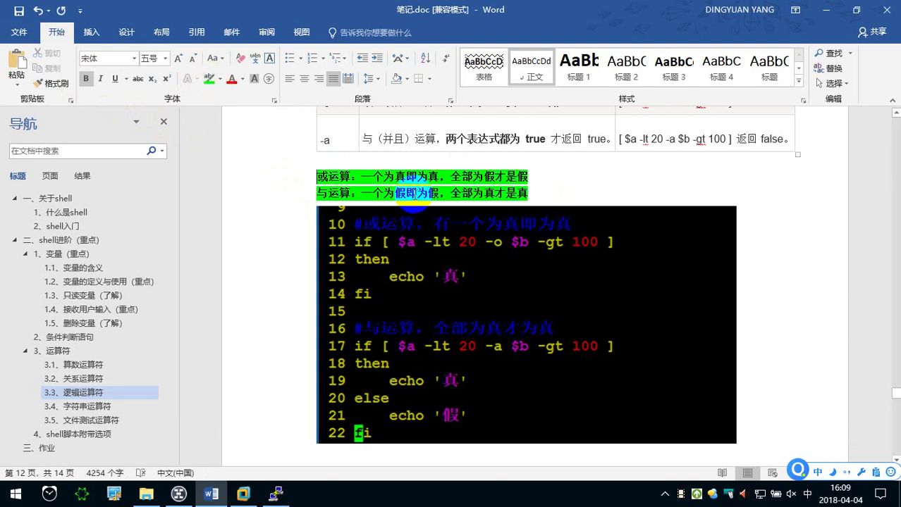
Scroll through the notes to check the pasted test11.sh code screenshot
scroll(413, 205, down, 1)
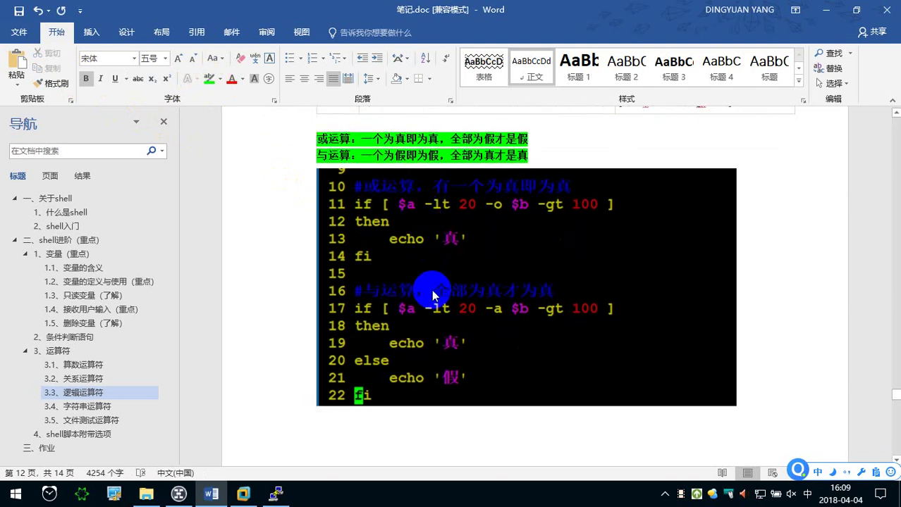
click(376, 418)
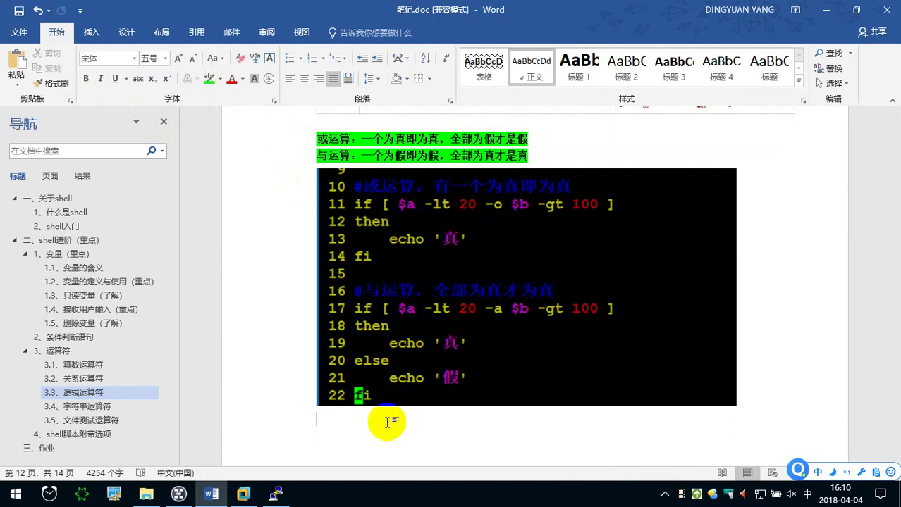
scroll(452, 235, up, 5)
scroll(450, 290, down, 5)
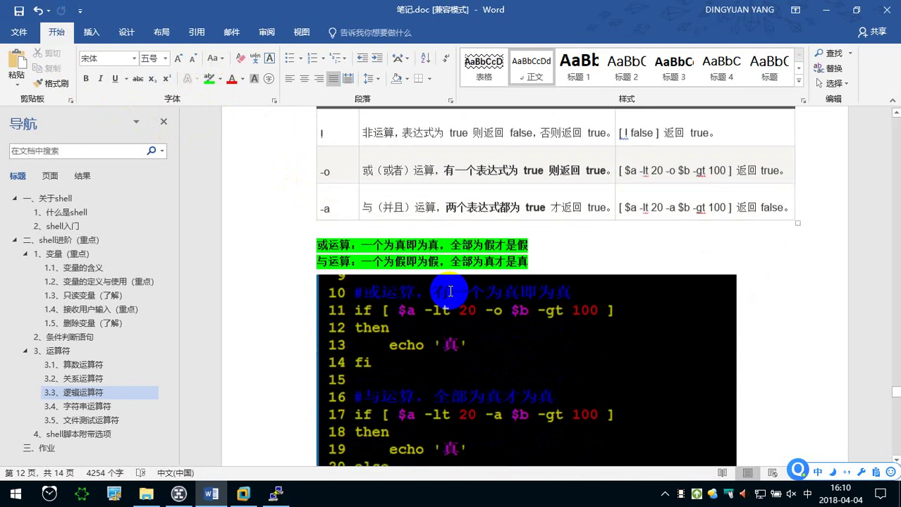
click(323, 205)
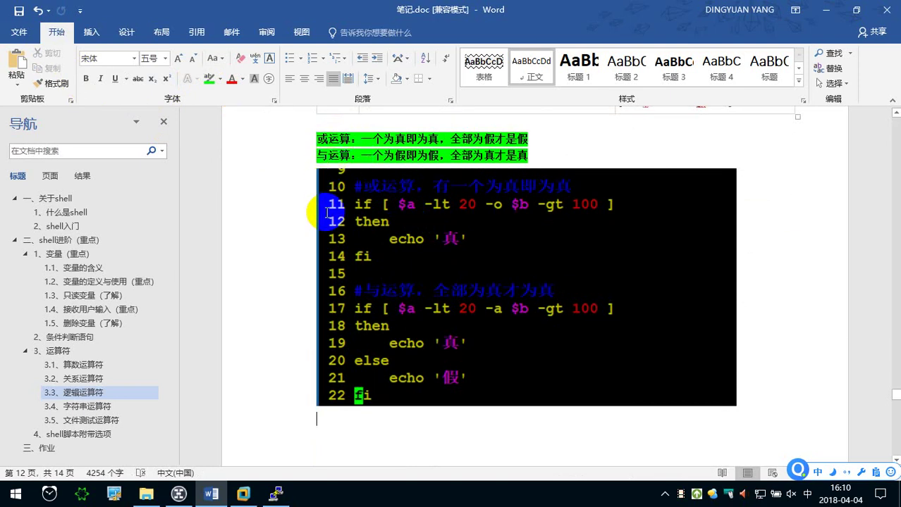
scroll(326, 213, up, 1)
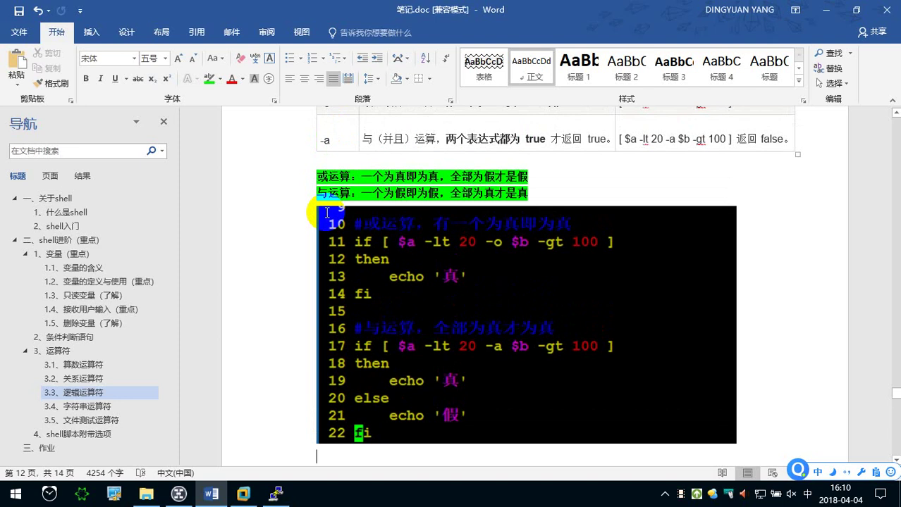
scroll(326, 213, down, 4)
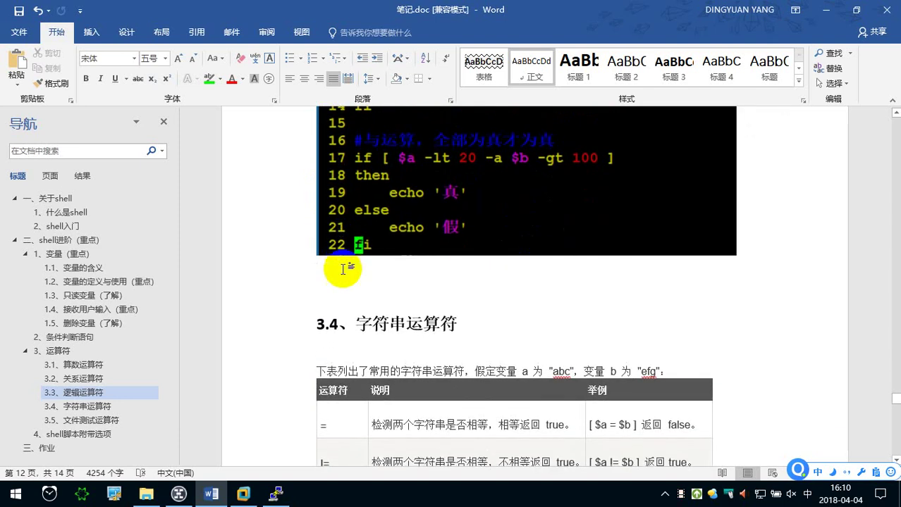
scroll(345, 267, up, 2)
click(428, 250)
scroll(428, 250, up, 2)
click(416, 182)
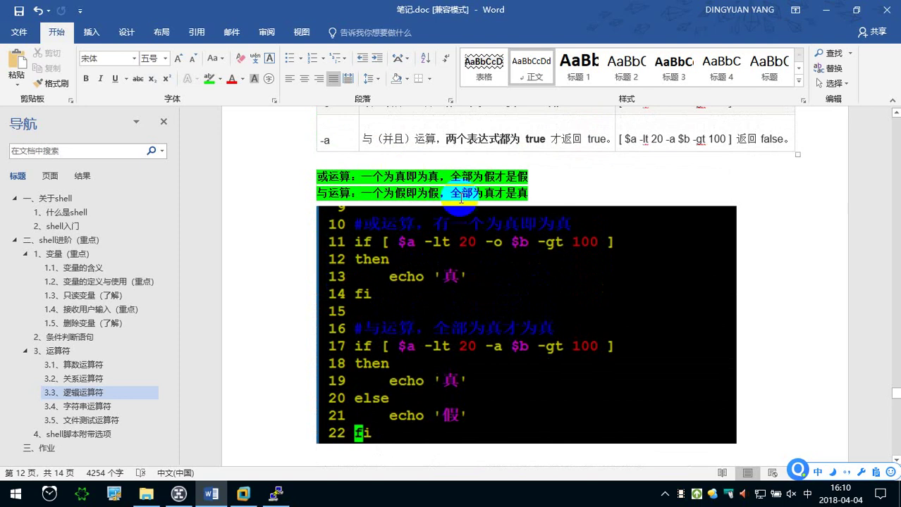